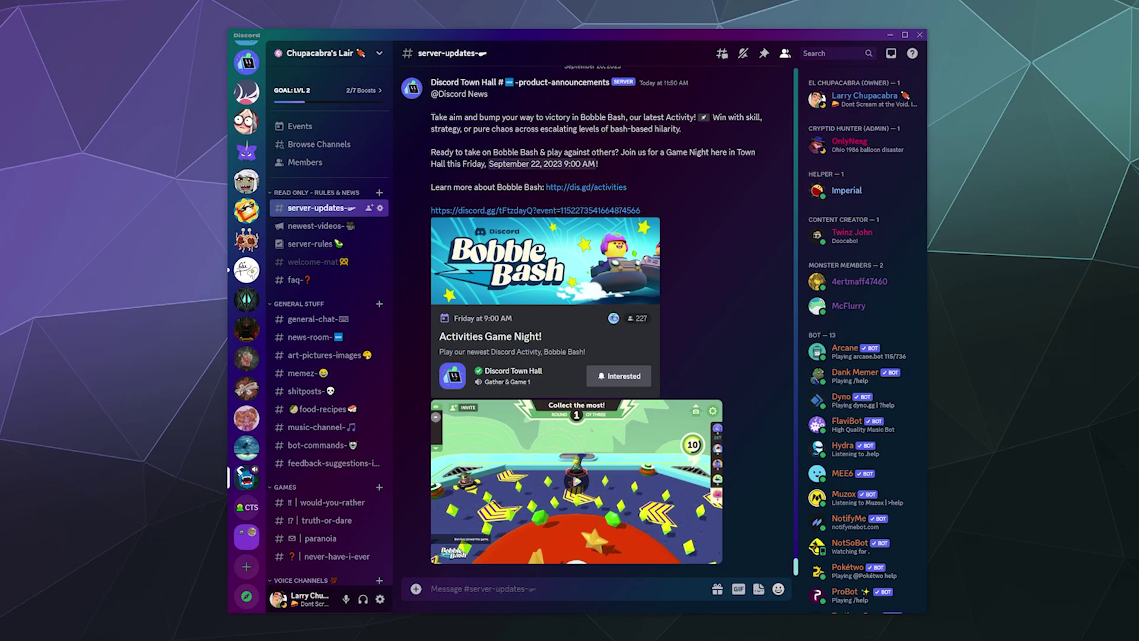
Step: Read the Members Page section of the Community Updates safety announcement and open the server's Members page
scroll(702, 256, "up", 5)
scroll(703, 258, "up", 12)
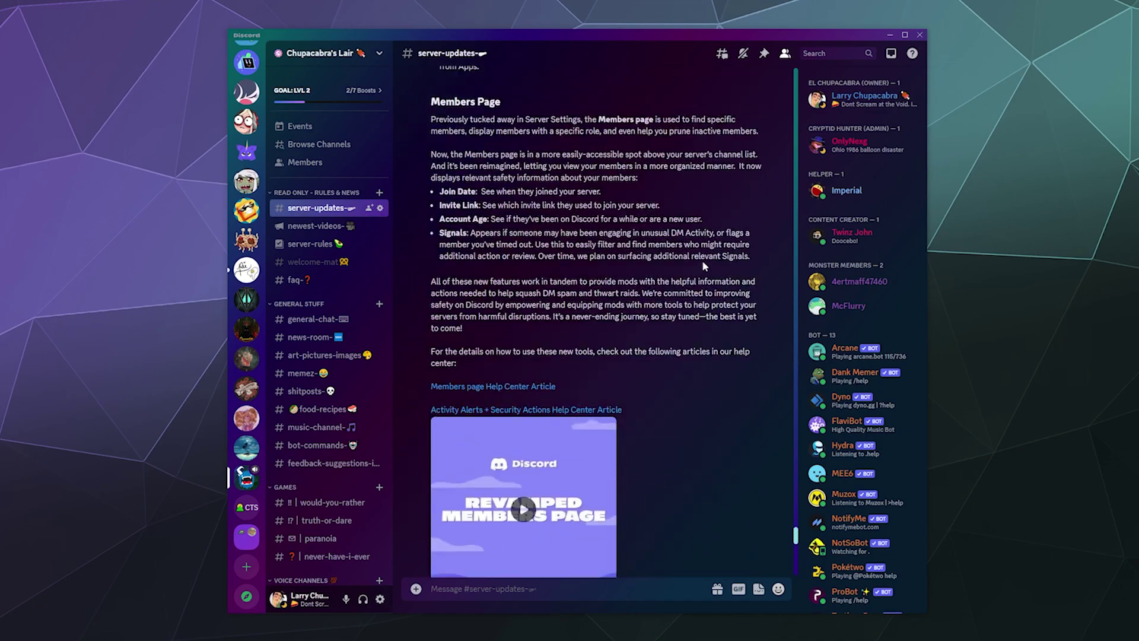
scroll(704, 267, "down", 2)
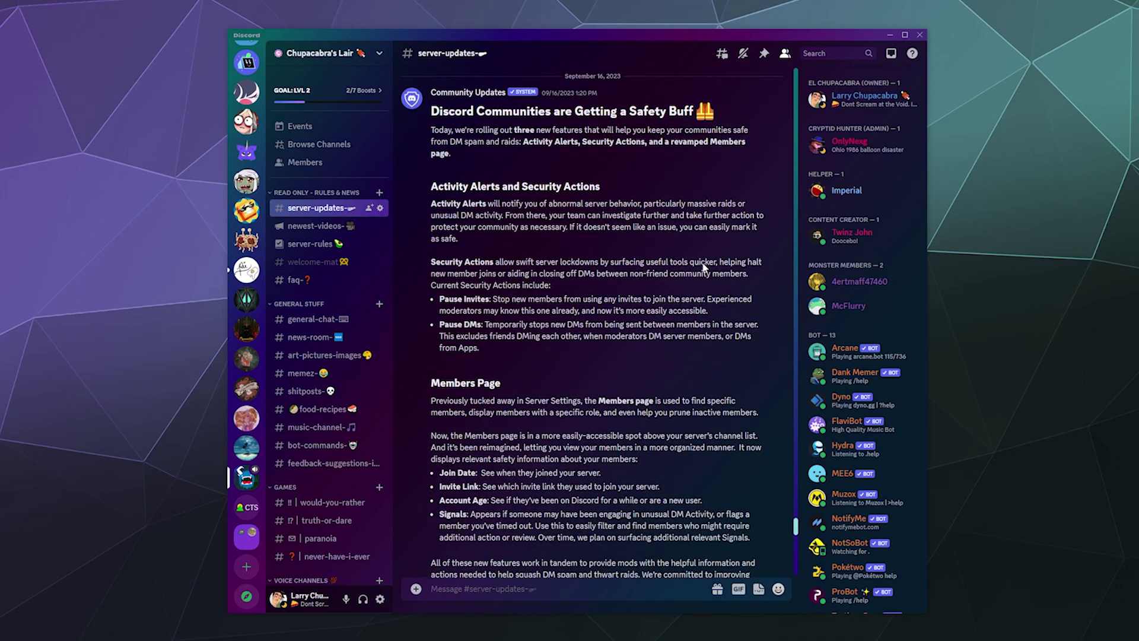
scroll(704, 266, "down", 3)
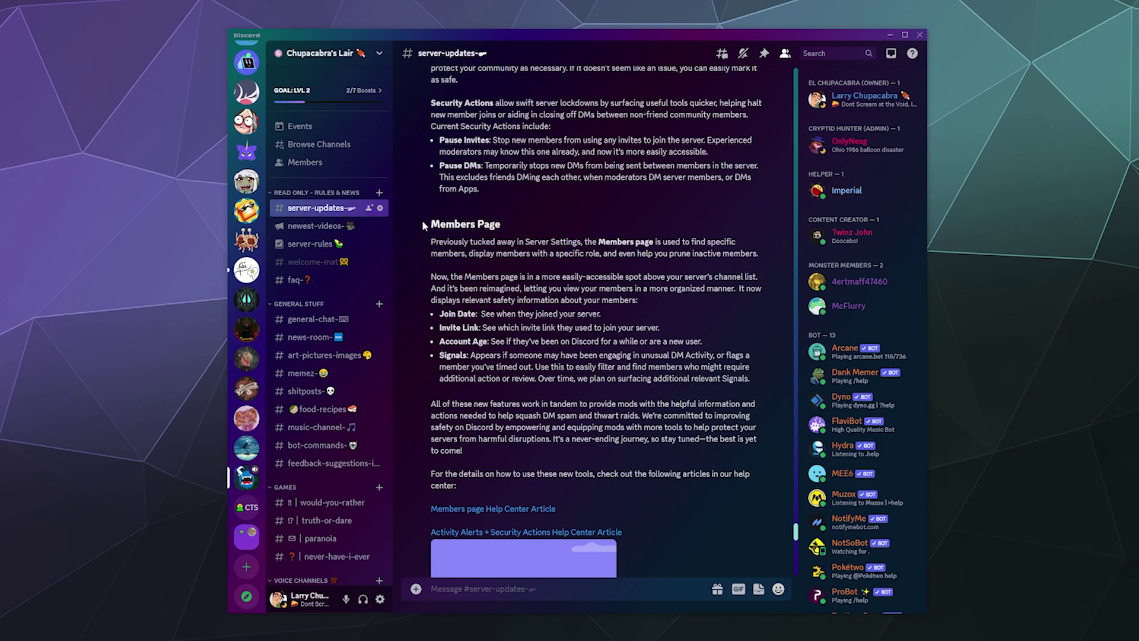
left_click_drag(422, 220, 727, 491)
left_click(611, 367)
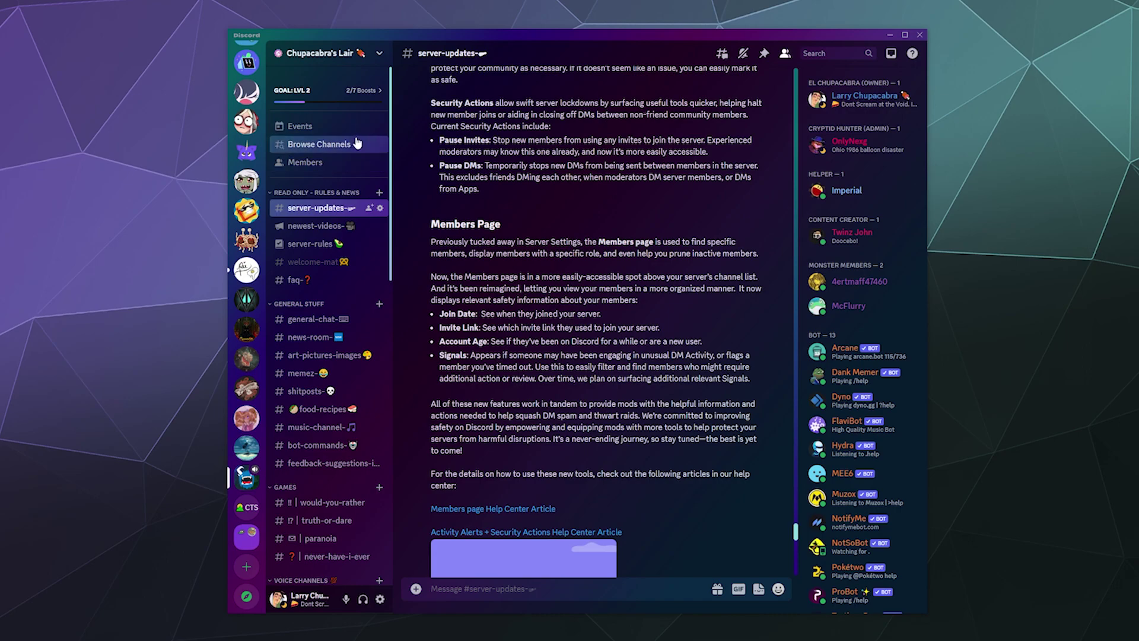
left_click(335, 166)
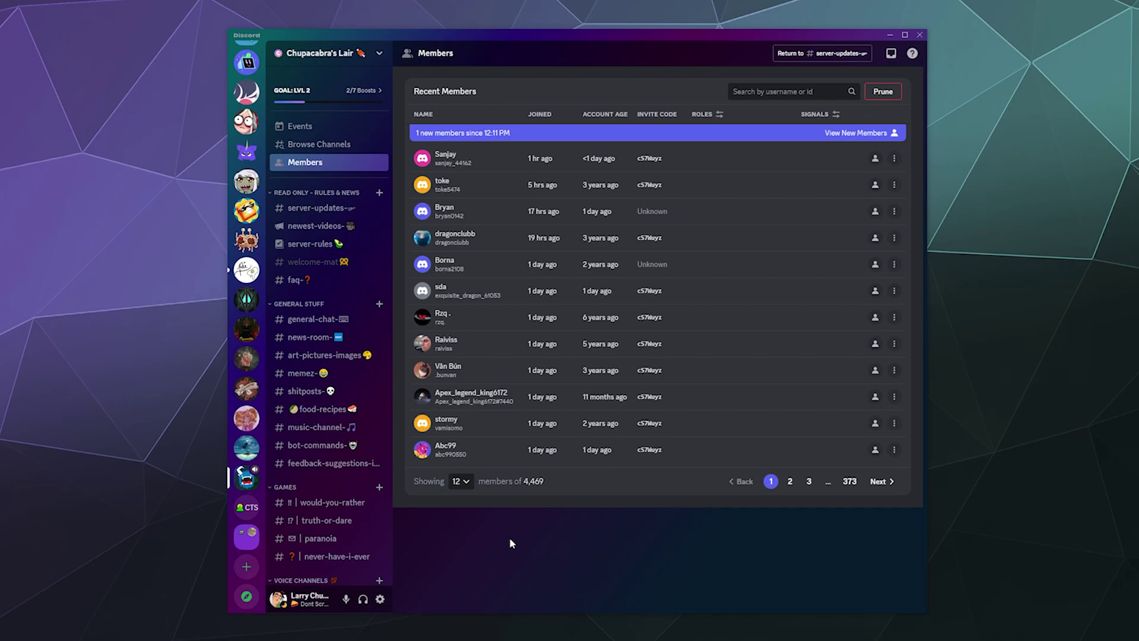
Step: View the older Server Members list in the server settings and return to the new Members page
left_click(337, 50)
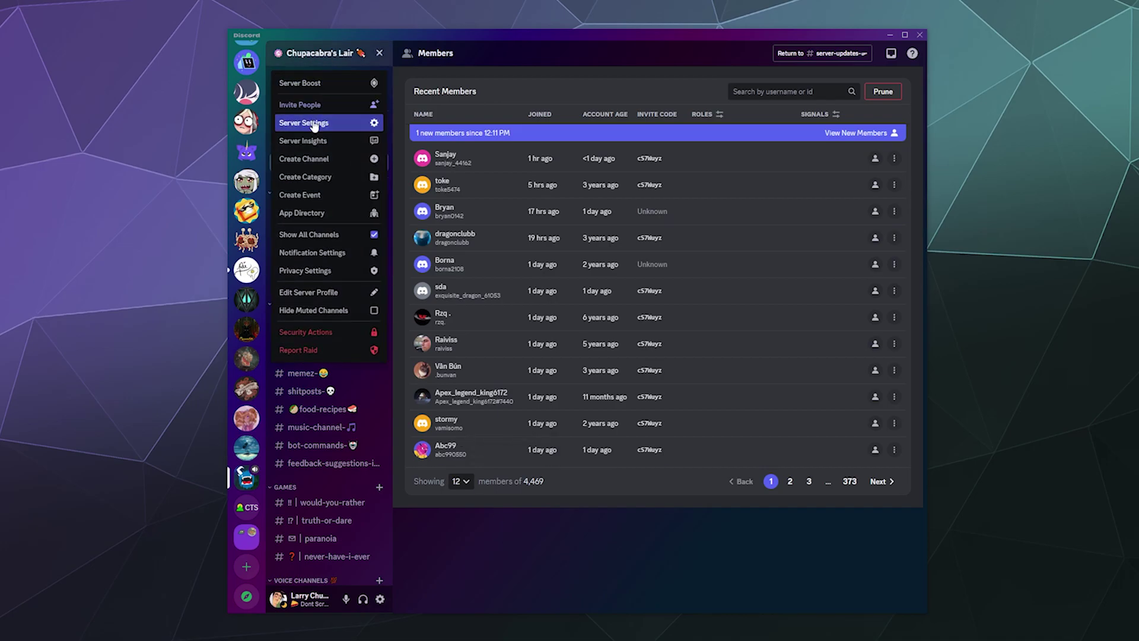
left_click(314, 123)
scroll(354, 522, "down", 3)
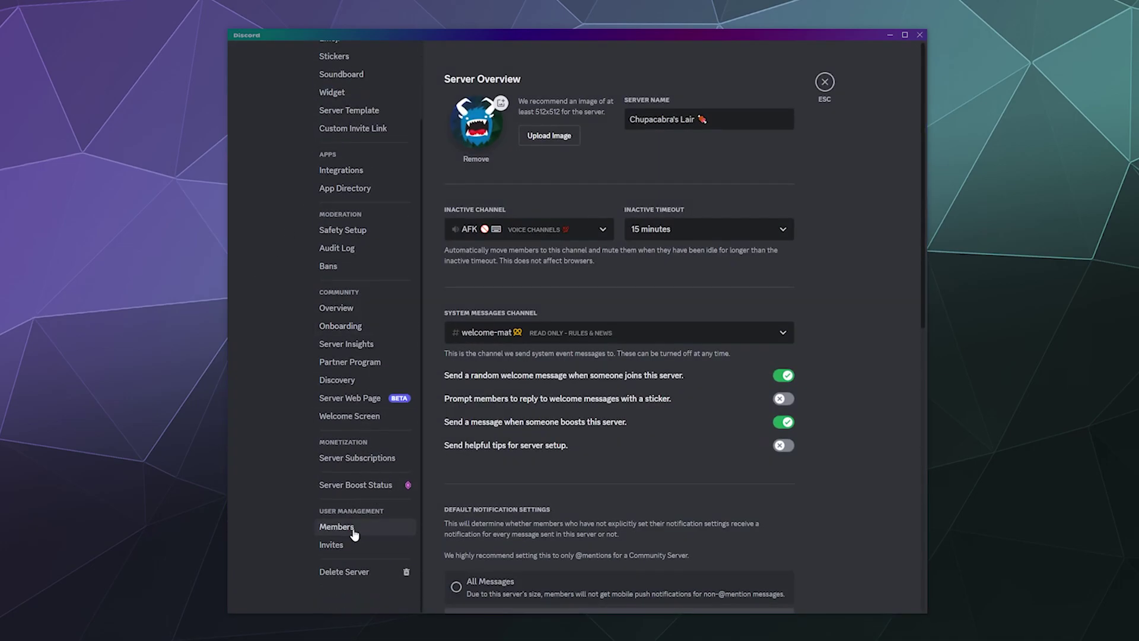
left_click(353, 533)
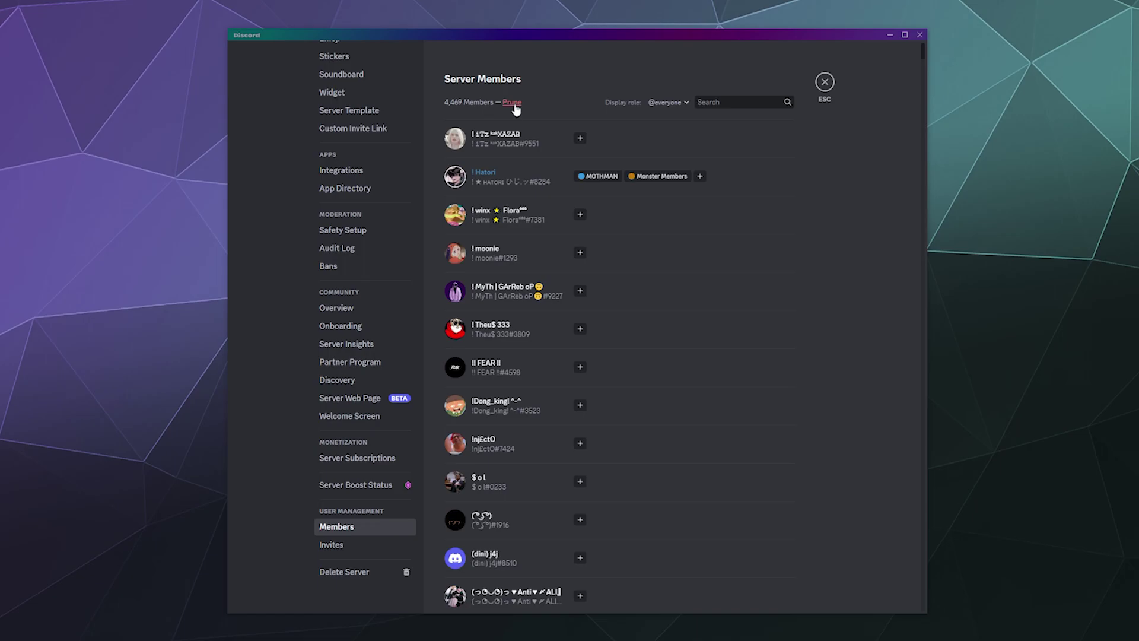
left_click(825, 89)
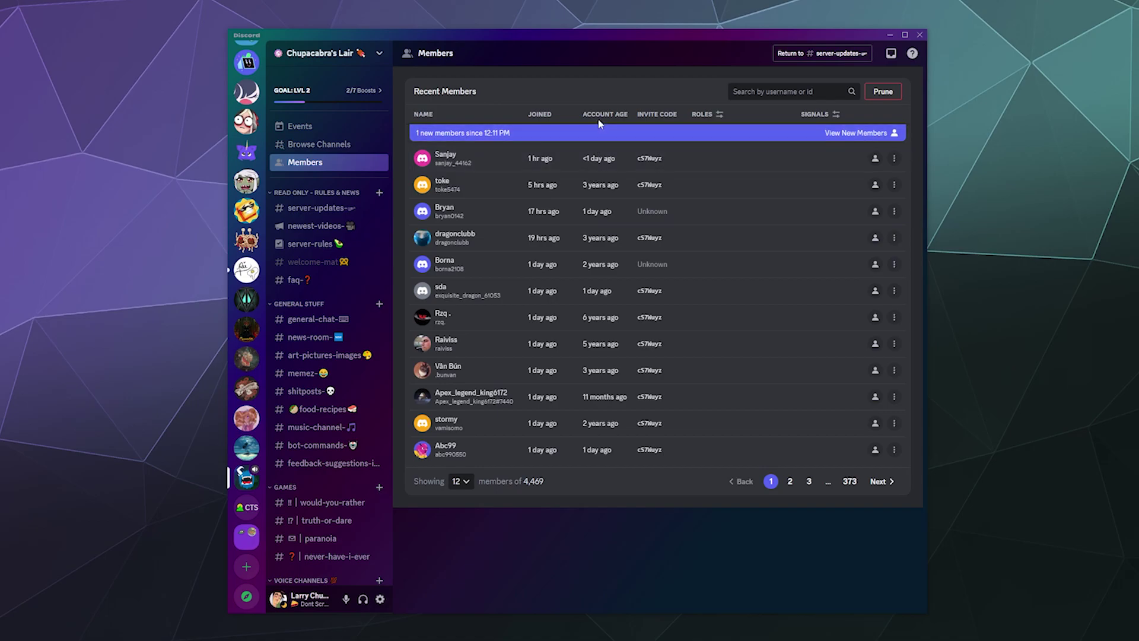
Step: Inspect the newest member's profile, including the user info, mutual servers and mutual friends
left_click(486, 169)
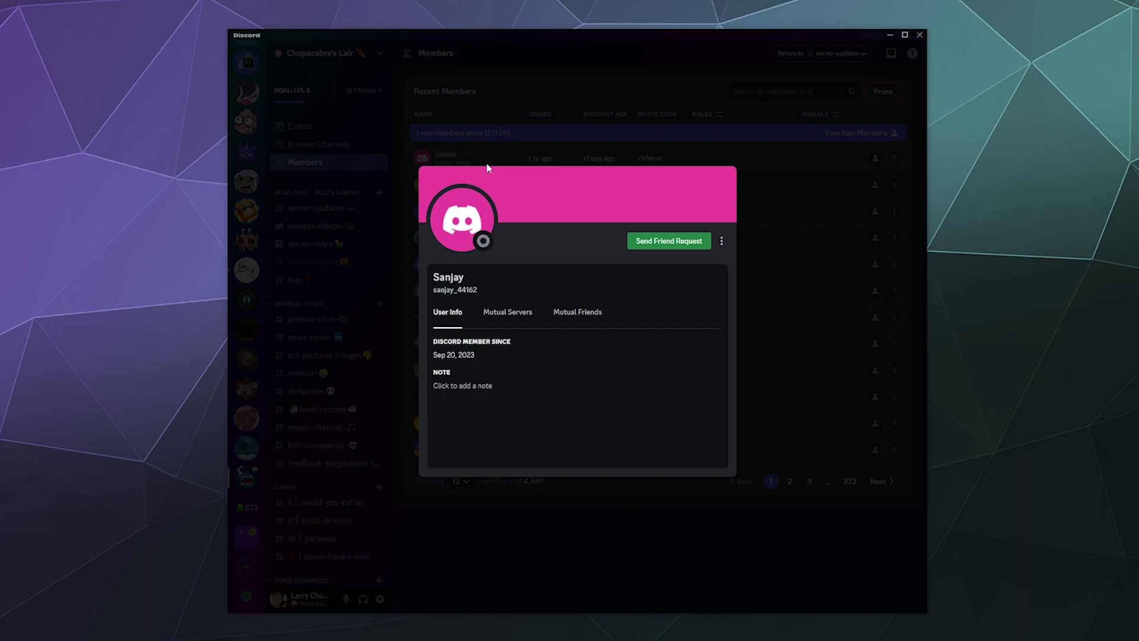
left_click(501, 149)
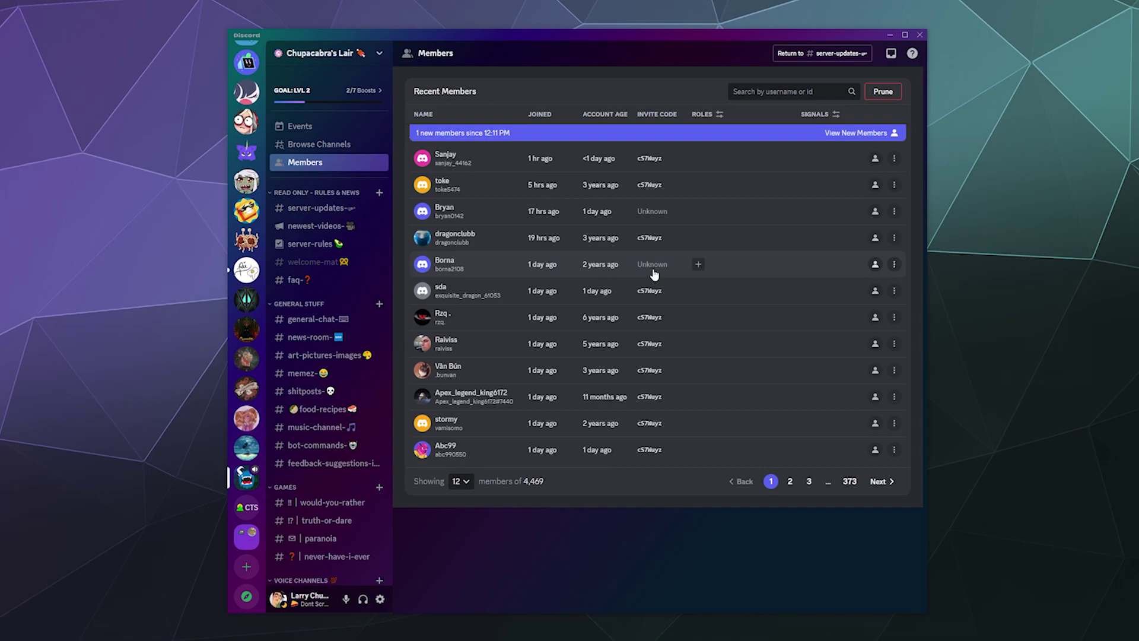
left_click(485, 163)
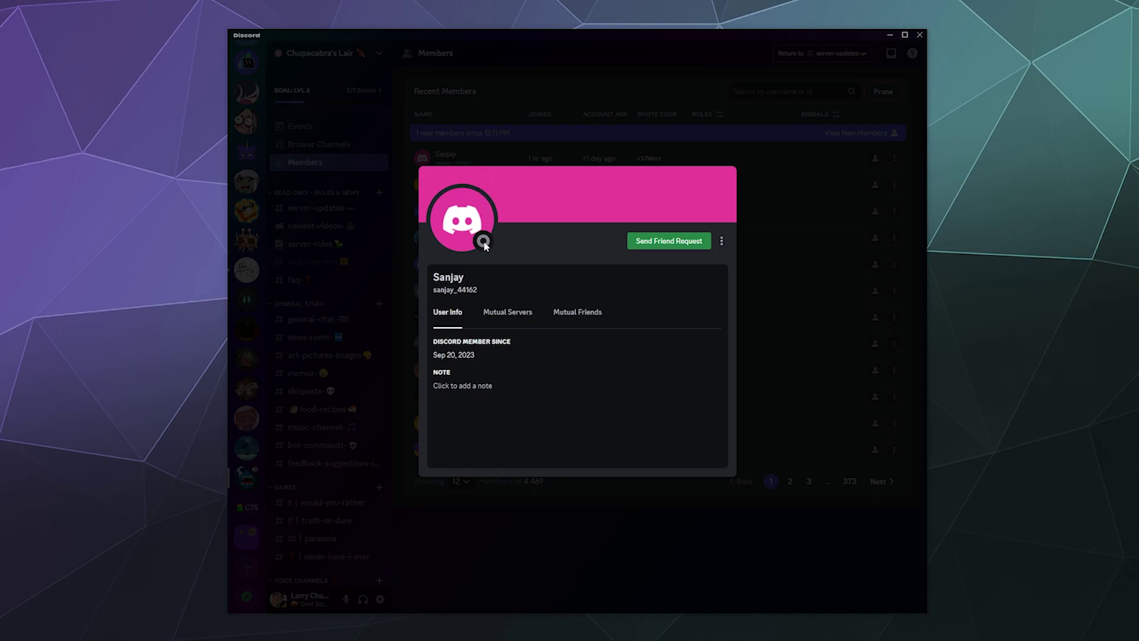
left_click(521, 314)
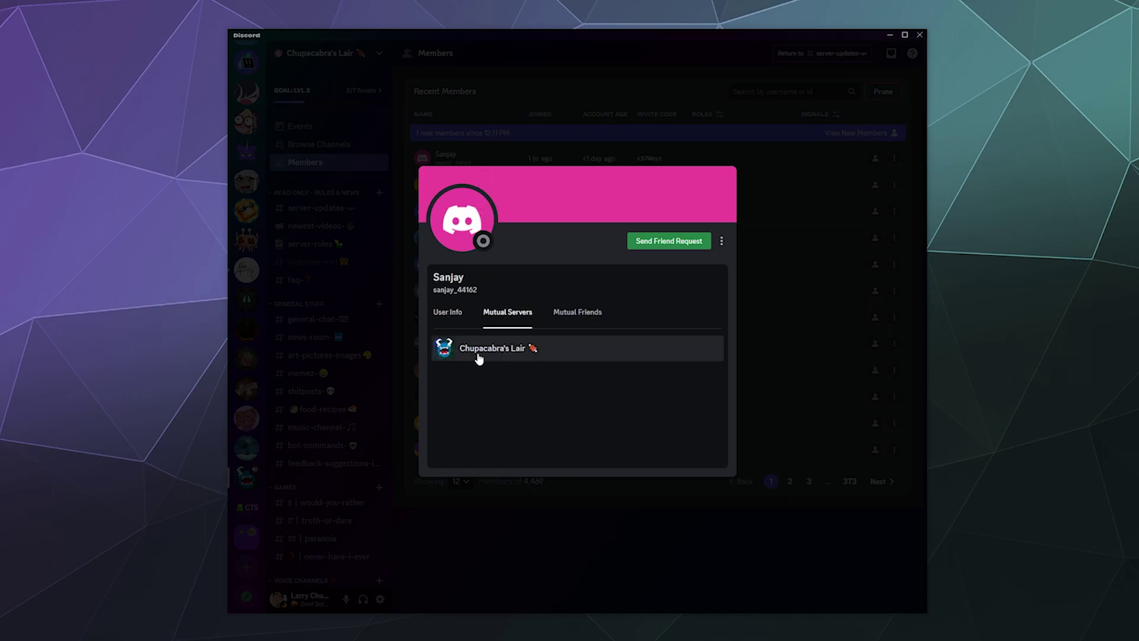
left_click(557, 319)
left_click(436, 326)
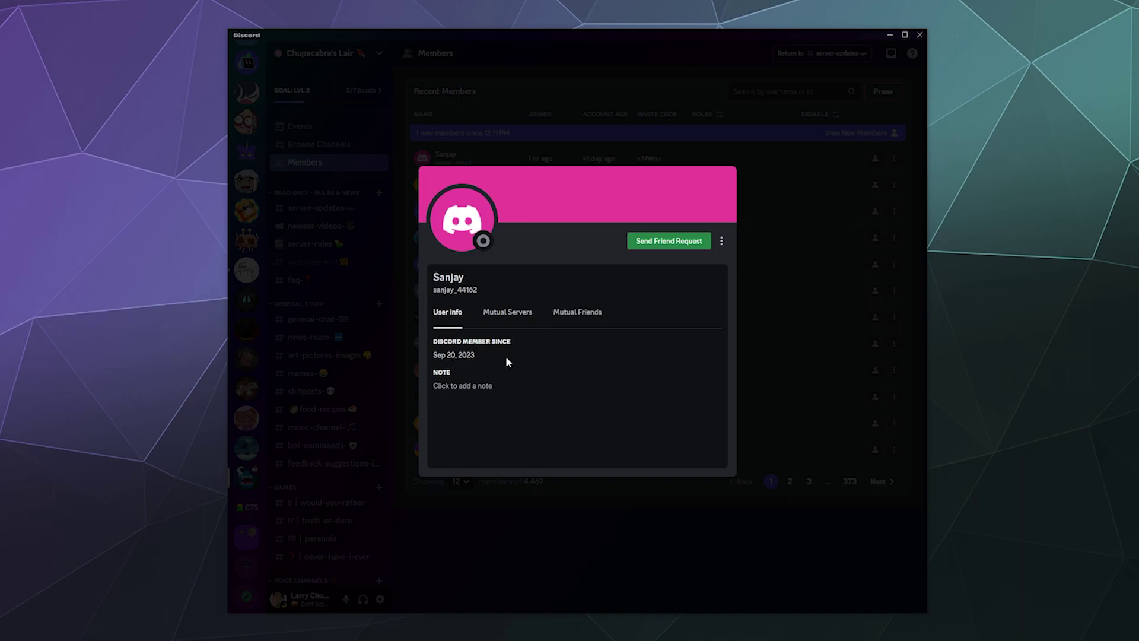
left_click(779, 306)
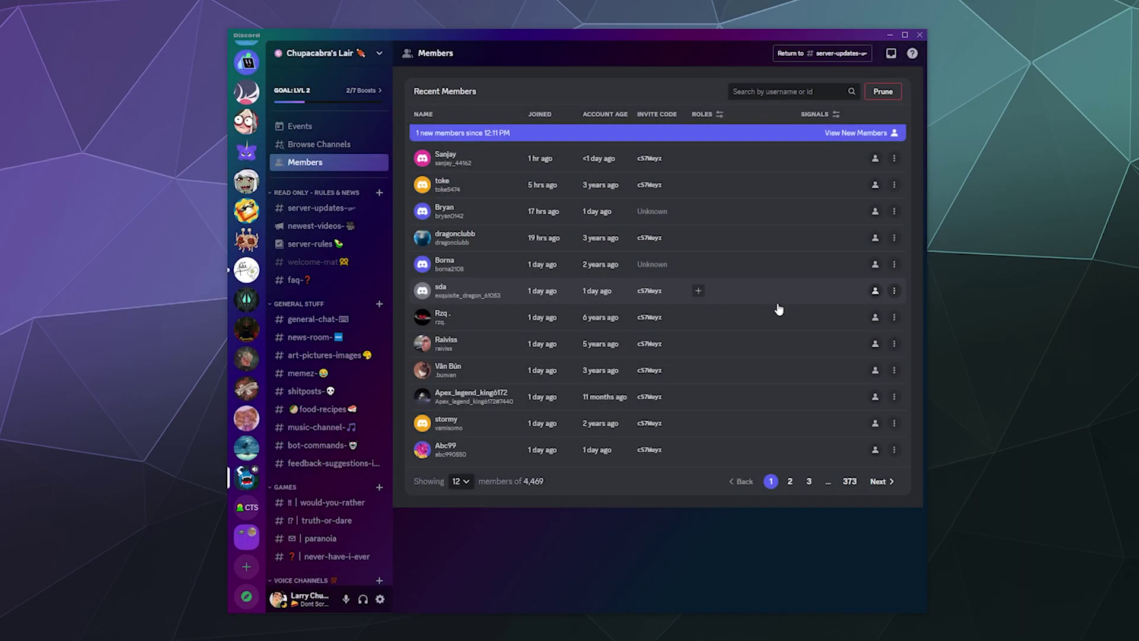
Step: Check the badges, mutual servers and mutual friends of the eighth member in the recent members list
left_click(507, 344)
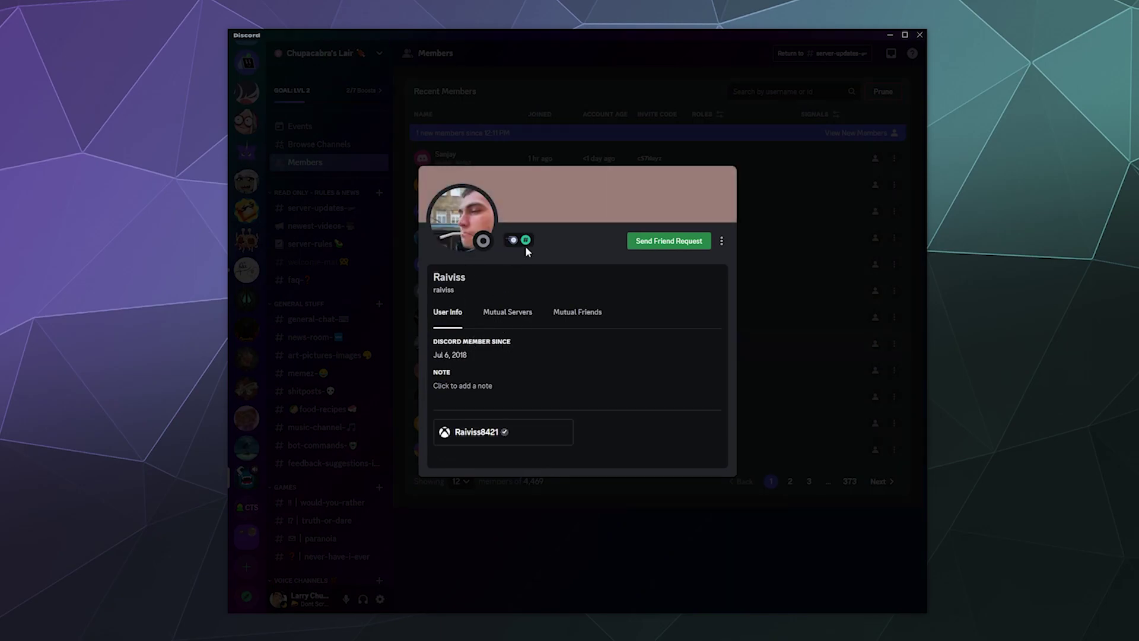
mouse_move(526, 243)
left_click(516, 317)
left_click(577, 319)
left_click(745, 296)
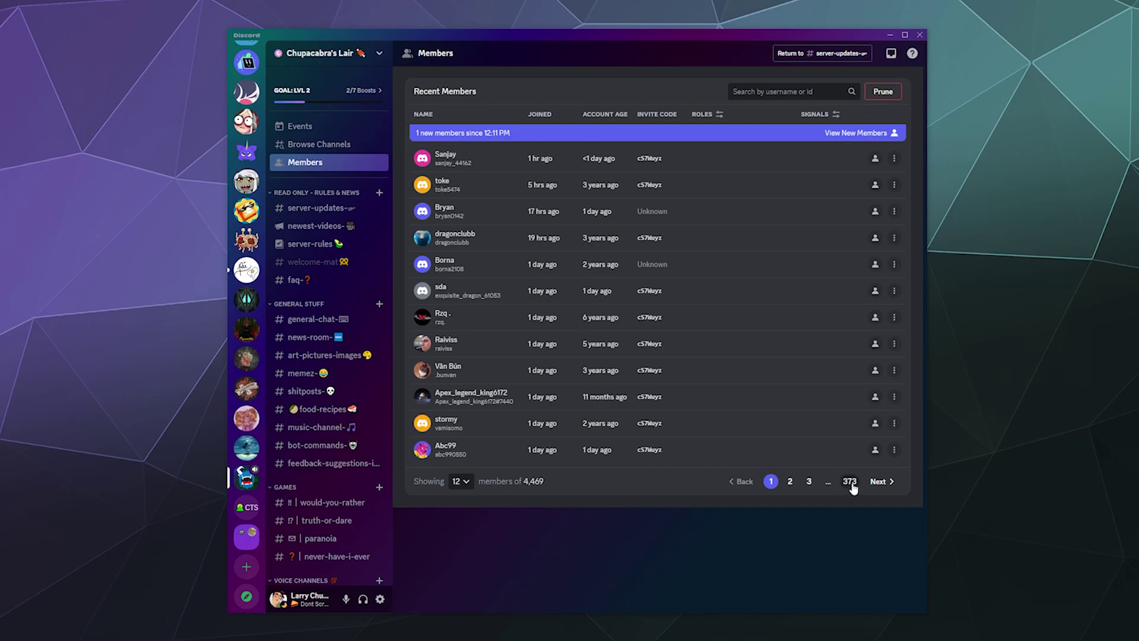
Step: Filter the member list by the Monster Members role
left_click(717, 116)
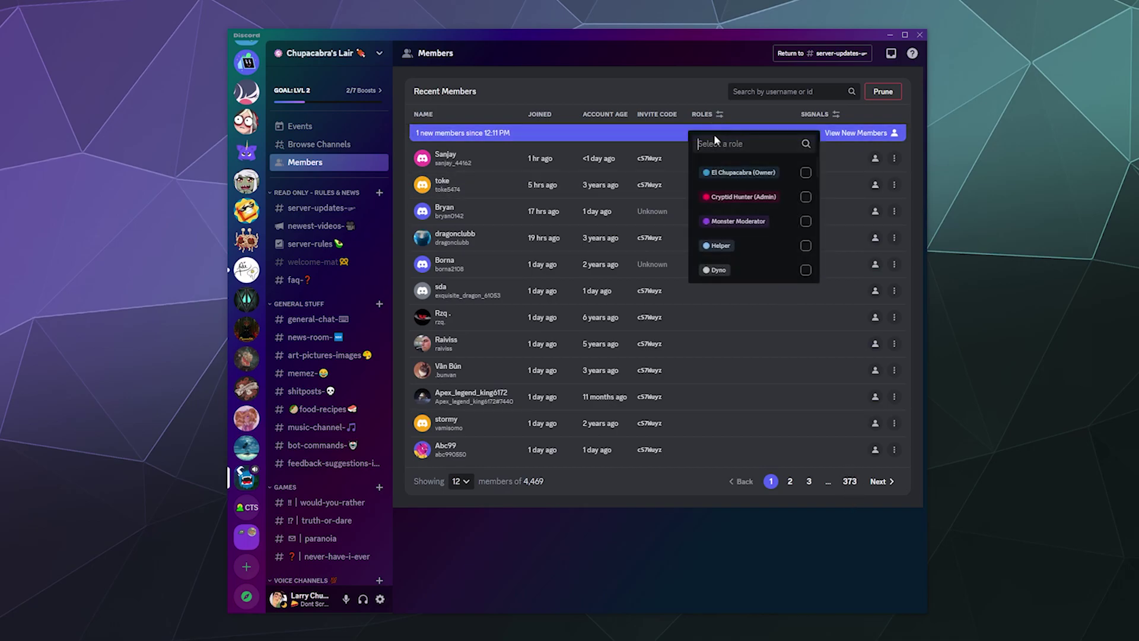
scroll(746, 249, "down", 2)
scroll(746, 253, "down", 5)
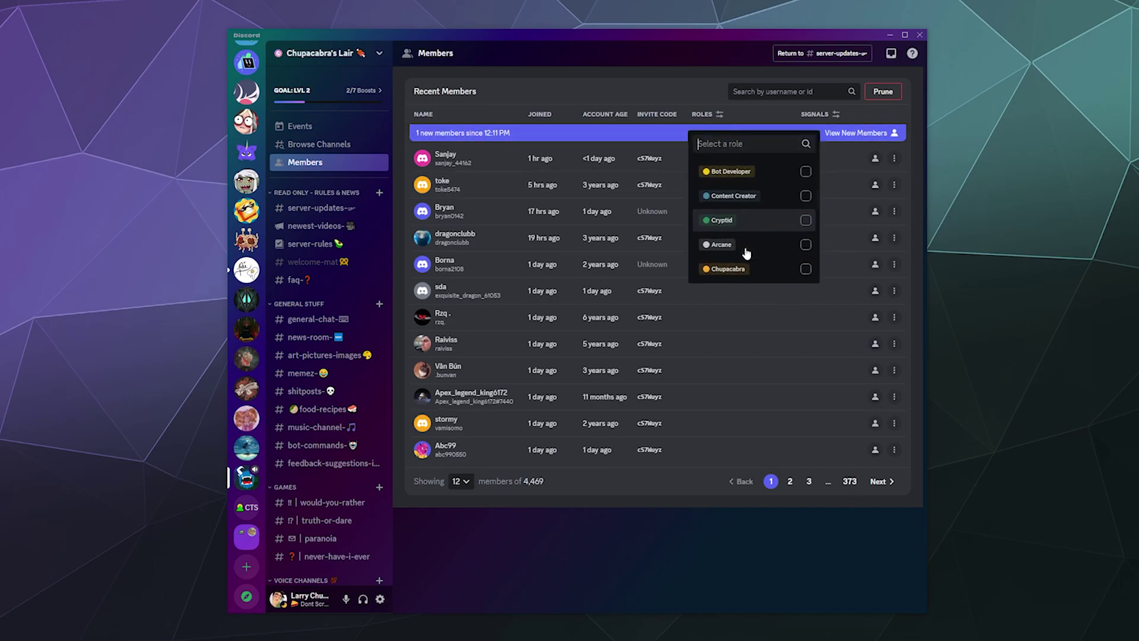
scroll(746, 253, "down", 4)
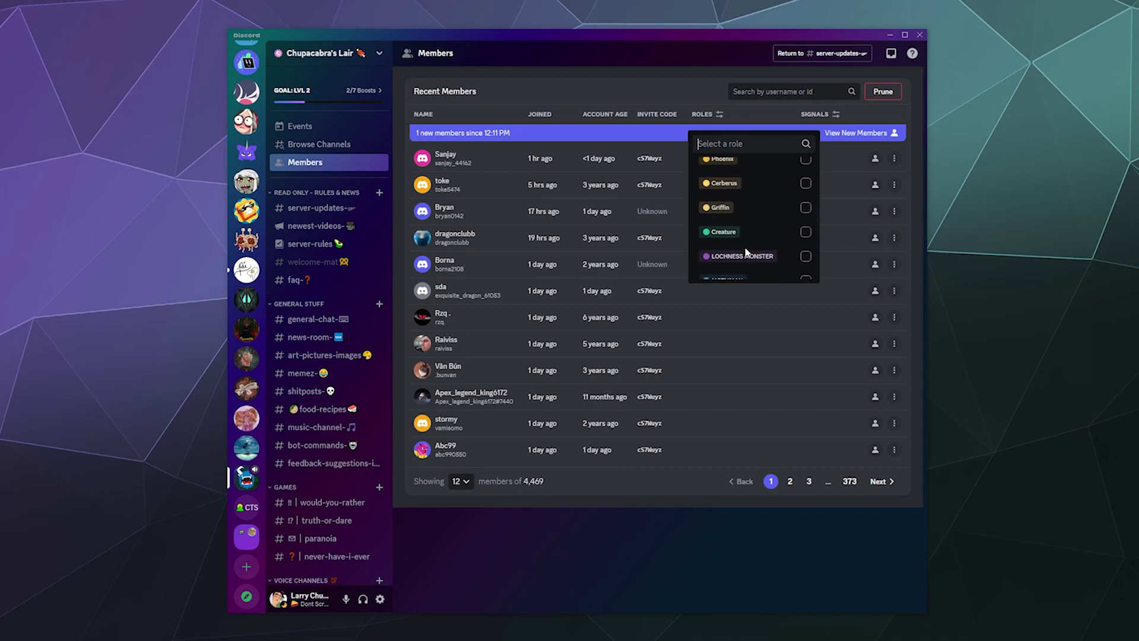
scroll(746, 253, "down", 5)
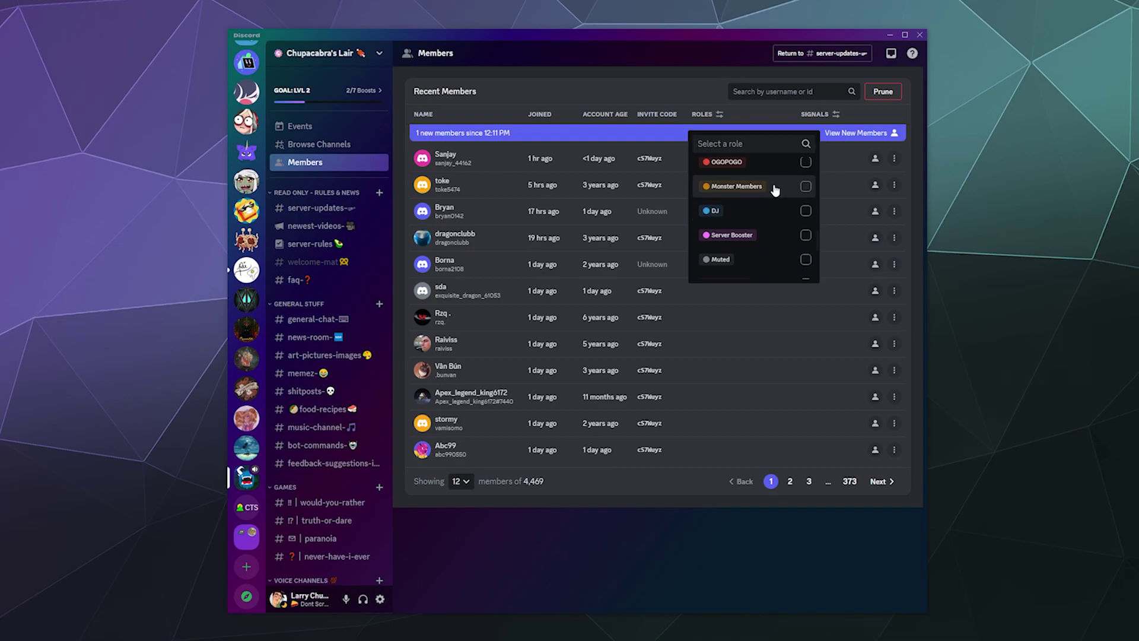
left_click(805, 186)
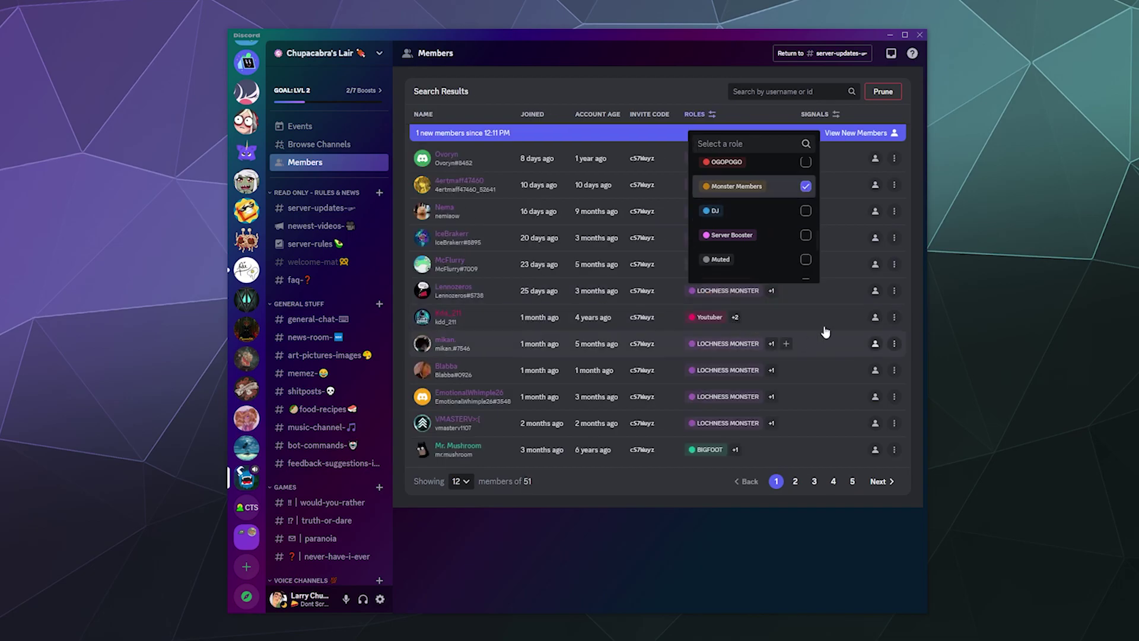
left_click(699, 90)
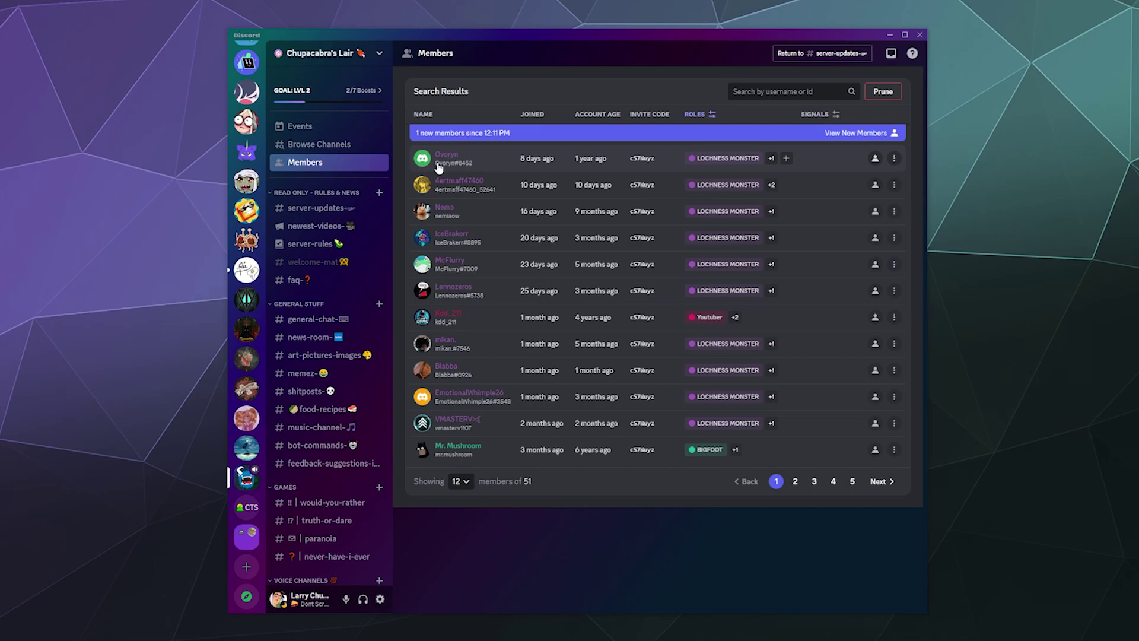
Step: View the profile of the first member in the filtered list and the actions available for that member
left_click(502, 169)
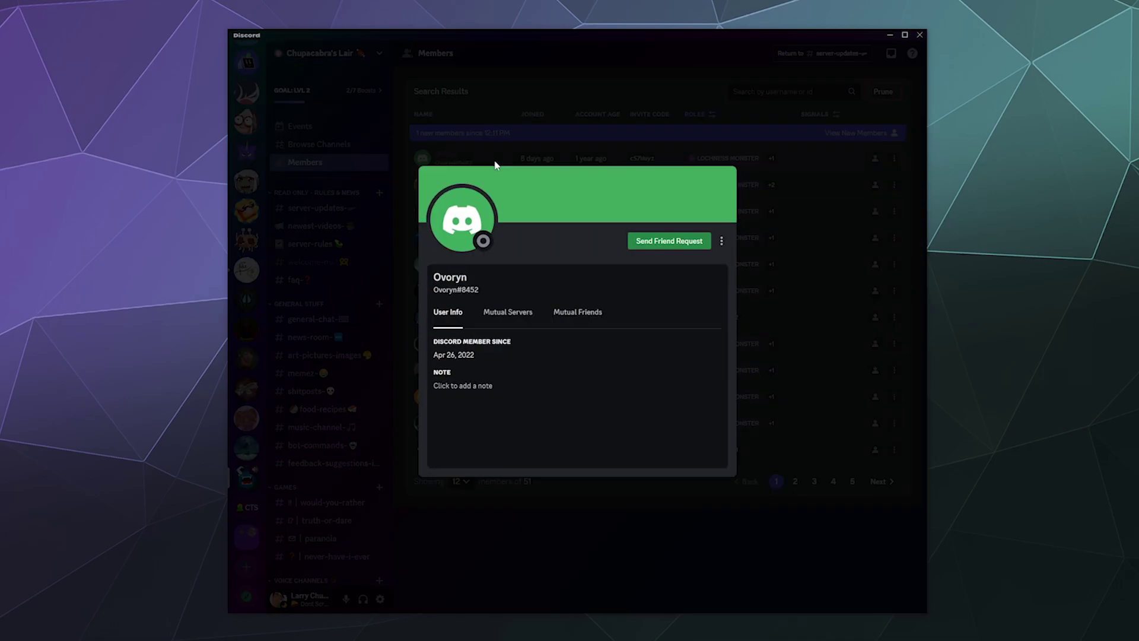
left_click(671, 139)
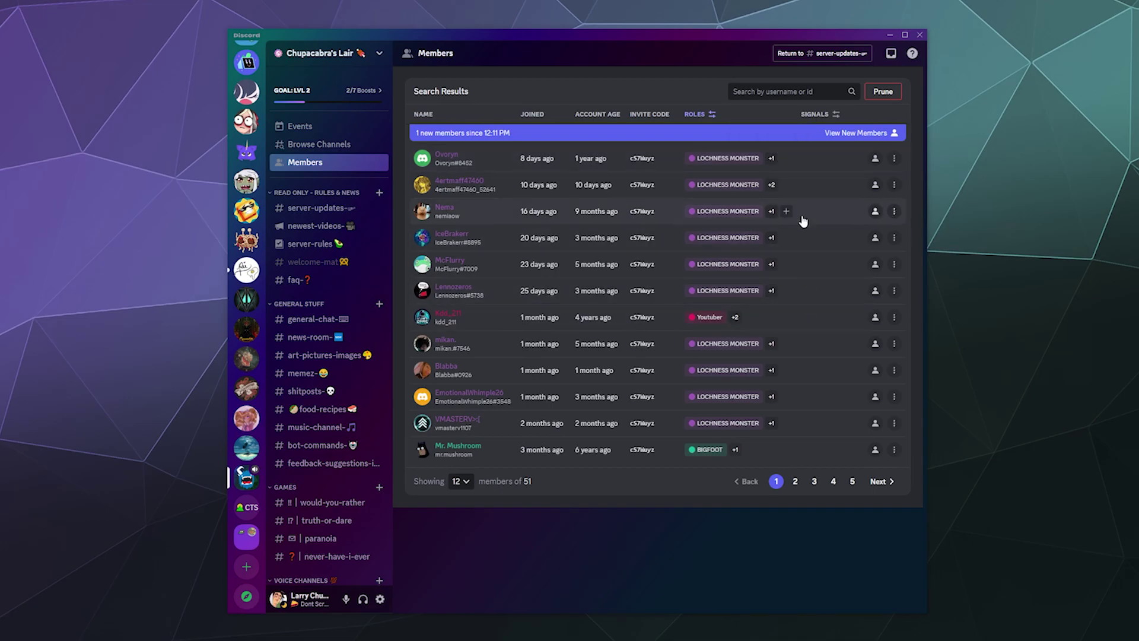
right_click(813, 167)
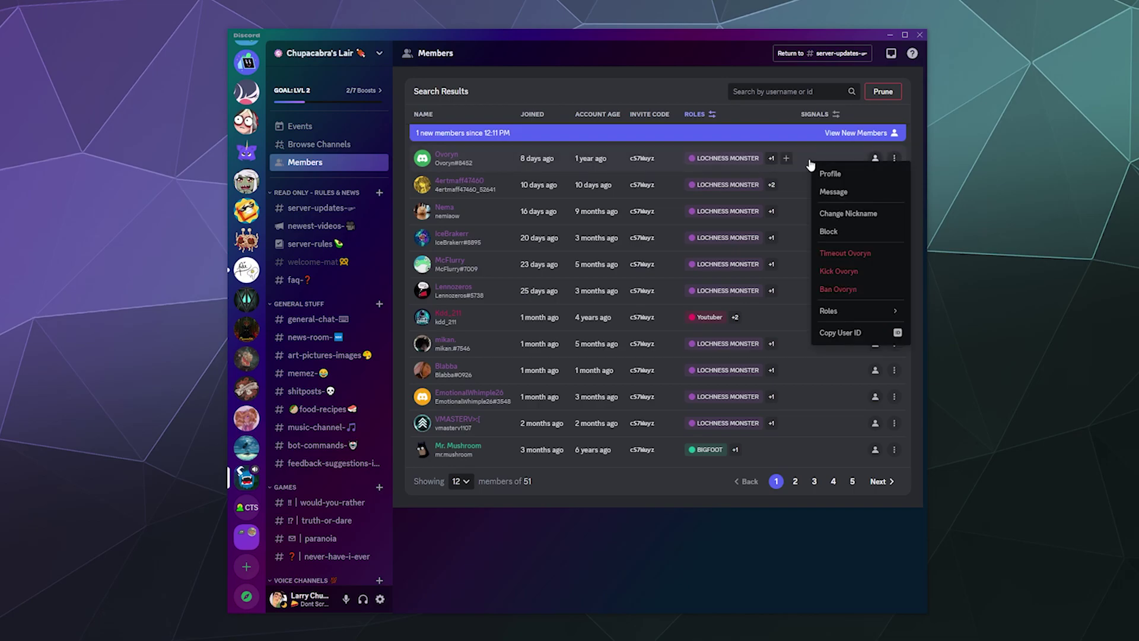
mouse_move(842, 312)
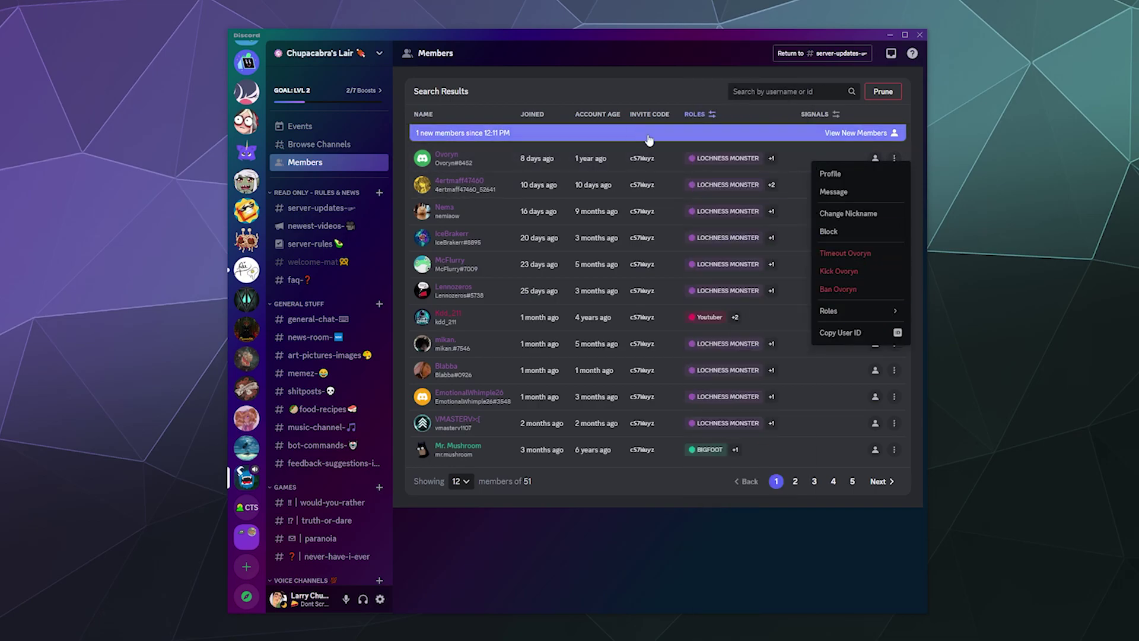
left_click(821, 173)
left_click(805, 164)
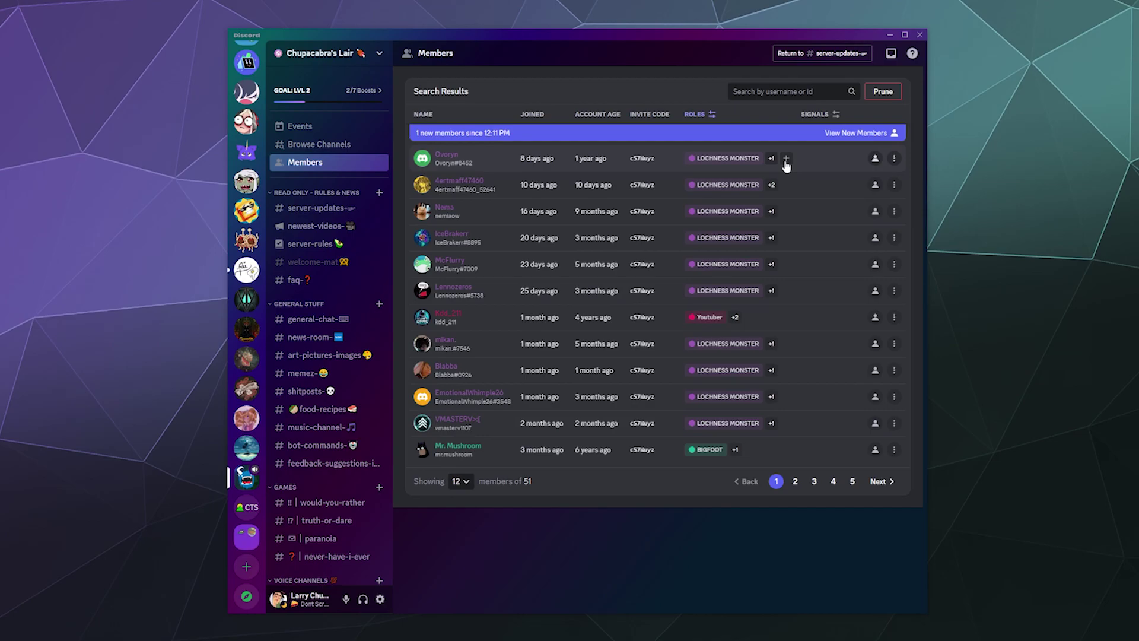
Step: Examine the role assignment control and the moderation actions offered for the first filtered member
left_click(785, 160)
left_click(745, 143)
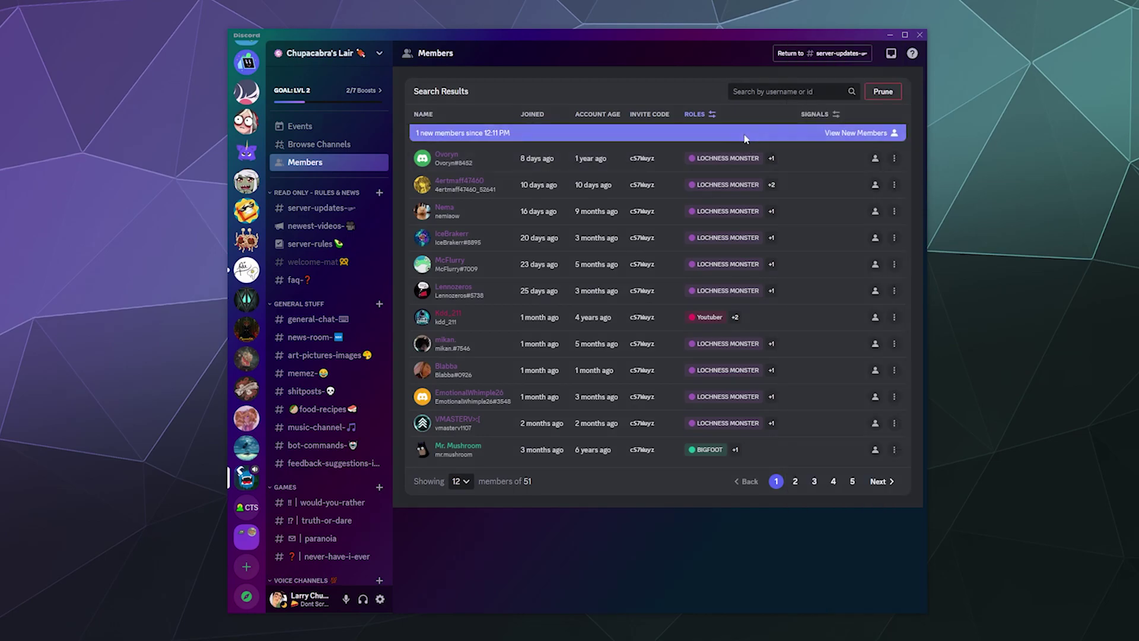
left_click(783, 134)
left_click(799, 159)
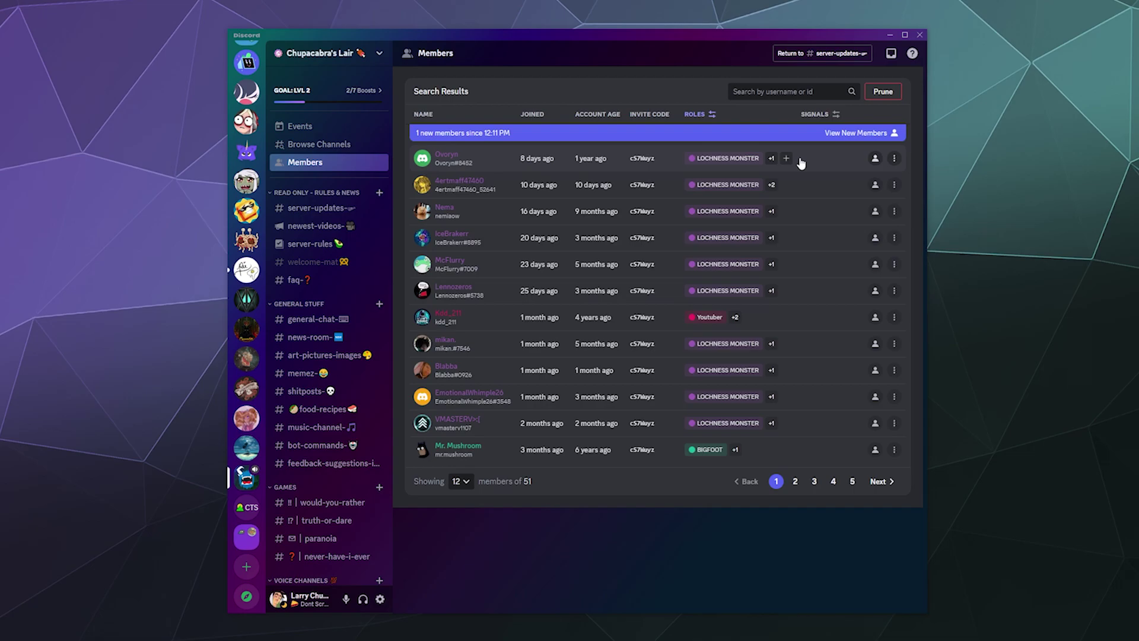
left_click(894, 159)
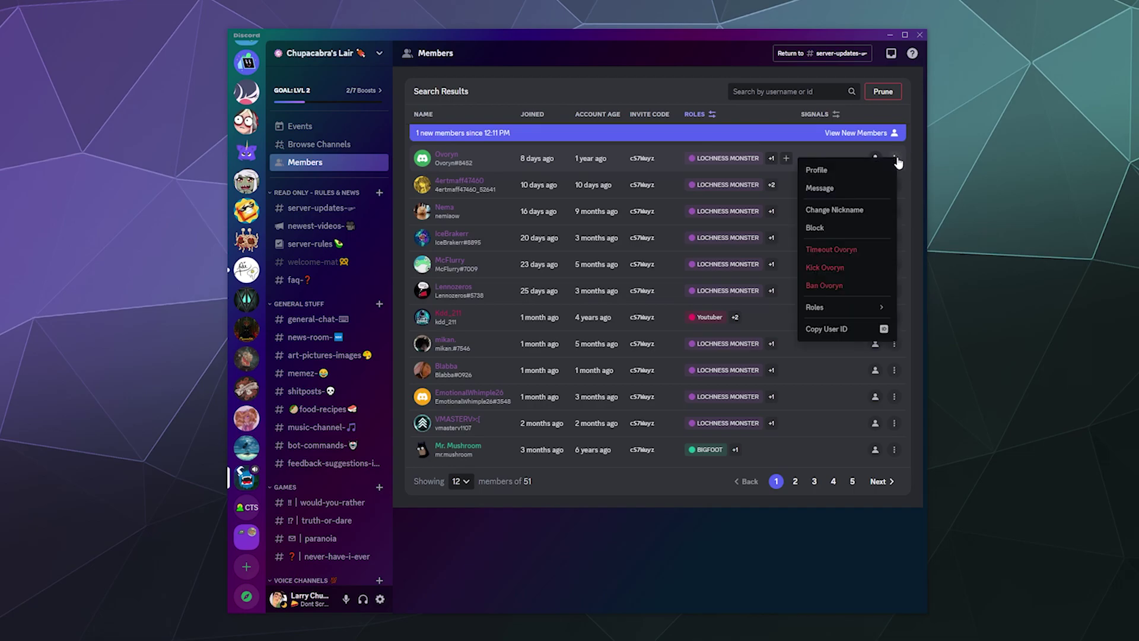
right_click(838, 158)
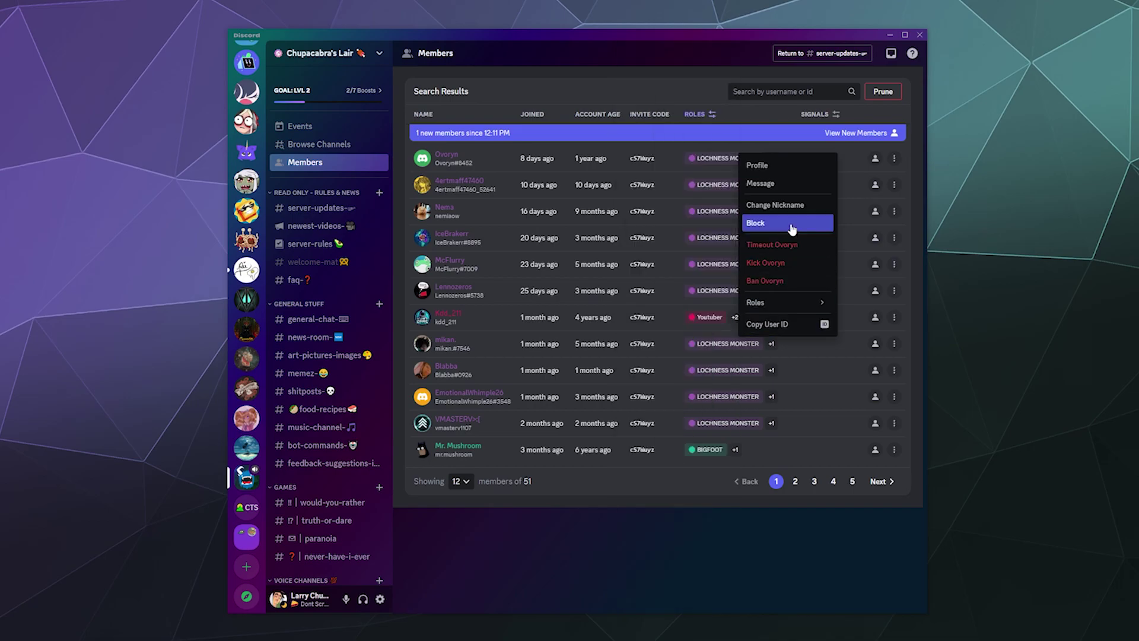
left_click(749, 120)
left_click(749, 119)
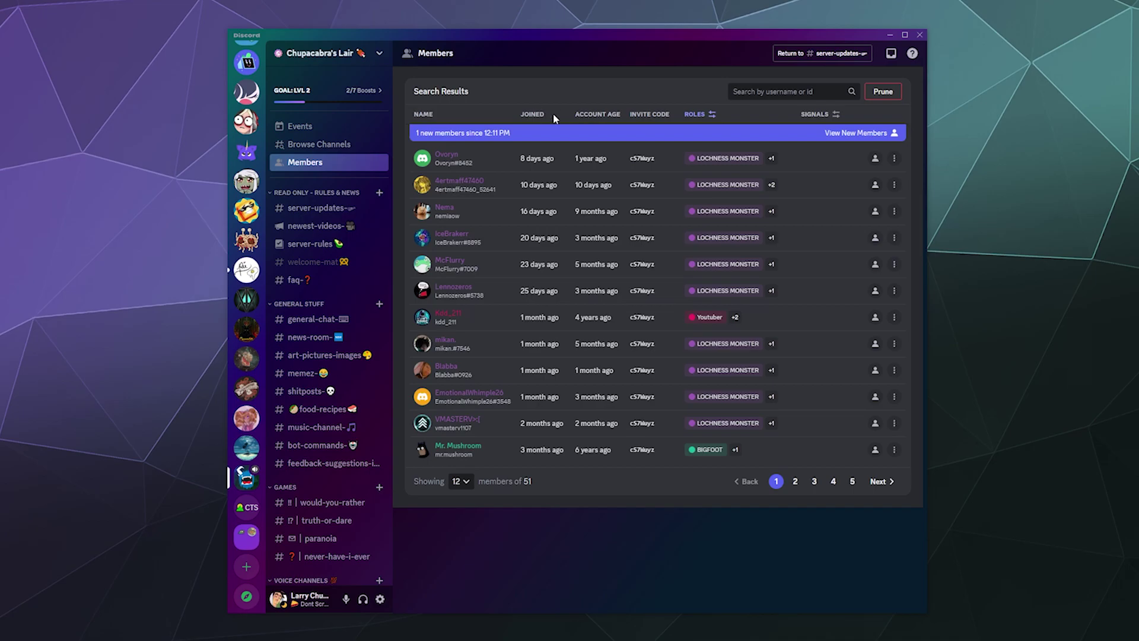
Step: Add the Timed Out signal as a filter on the member list
left_click(711, 114)
left_click(715, 106)
left_click(831, 114)
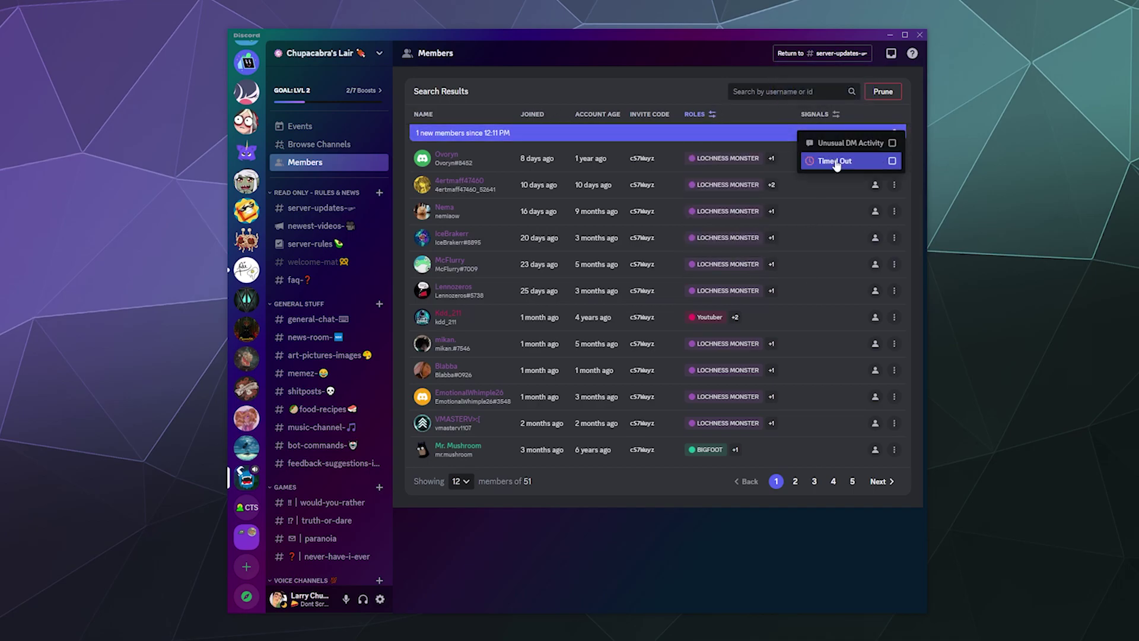
left_click(882, 163)
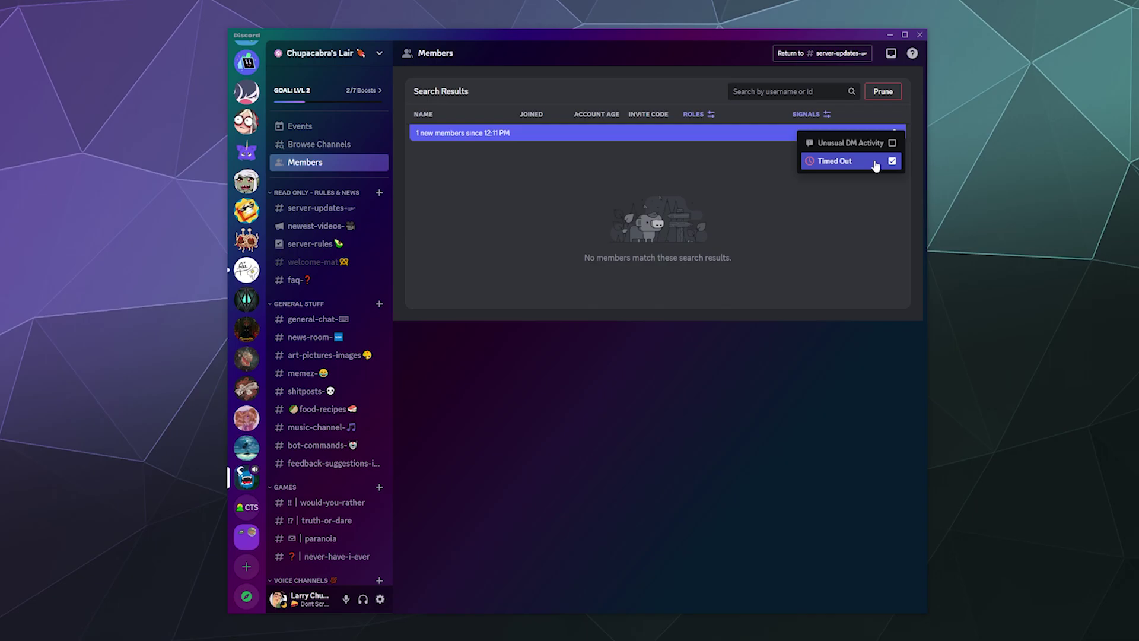
Step: Try the Unusual DM Activity signal filter, and clear both it and the Timed Out filter from the member list
left_click(866, 143)
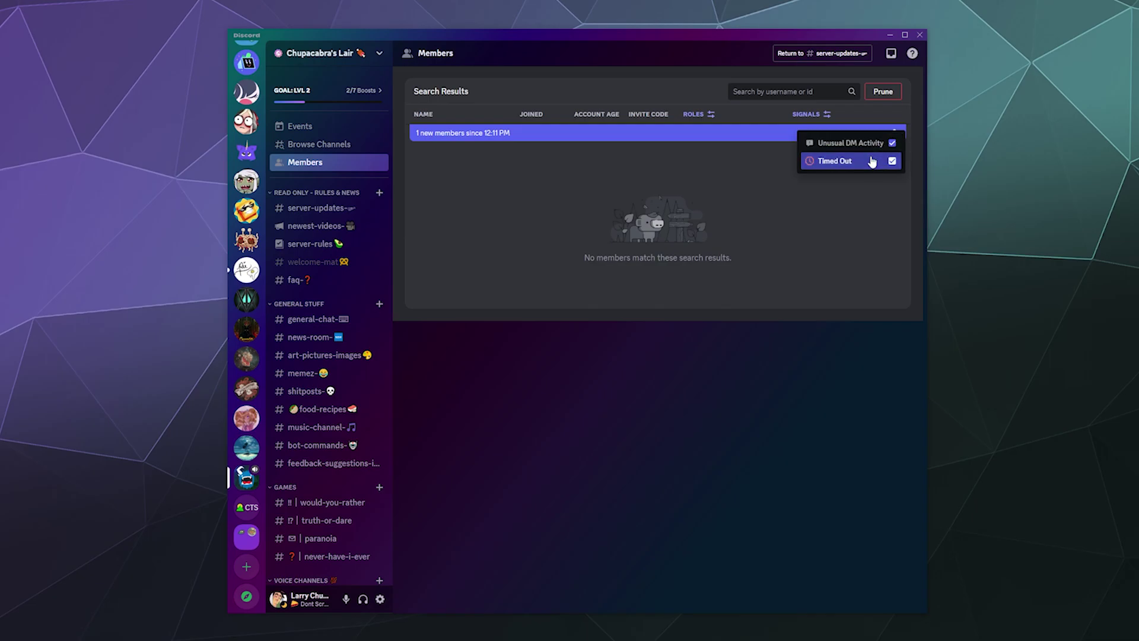
left_click(866, 161)
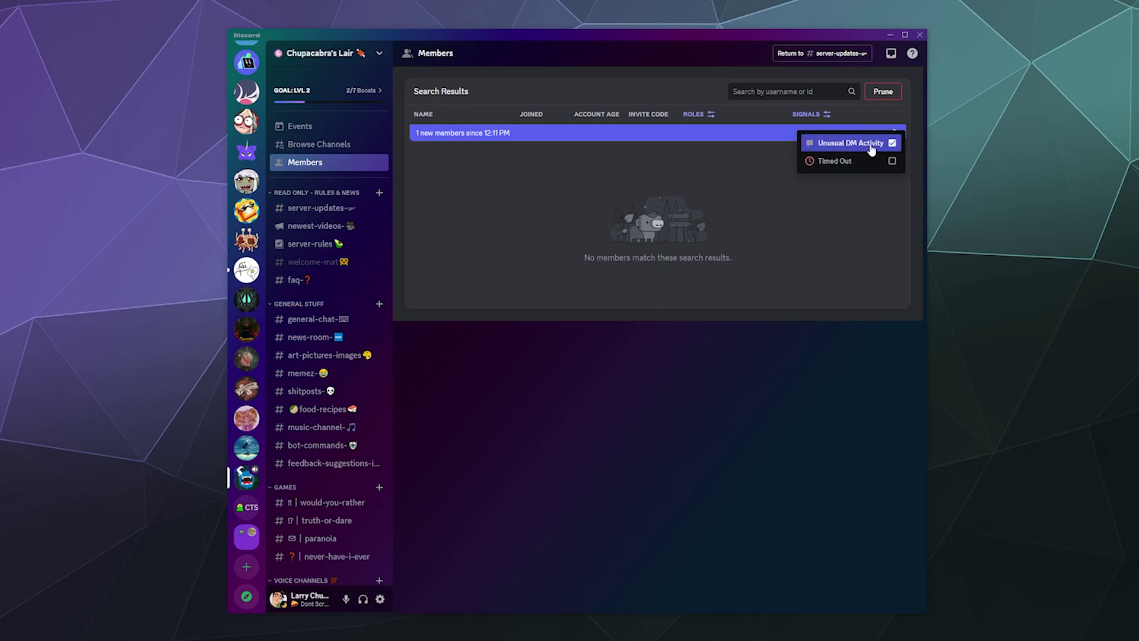
left_click(871, 145)
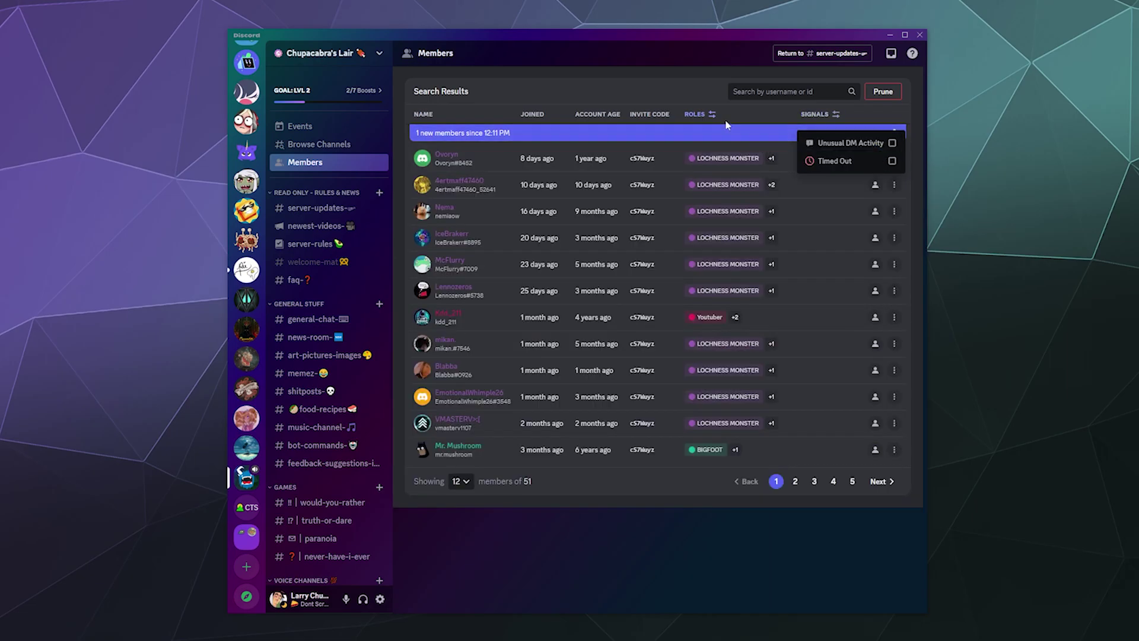
left_click(660, 83)
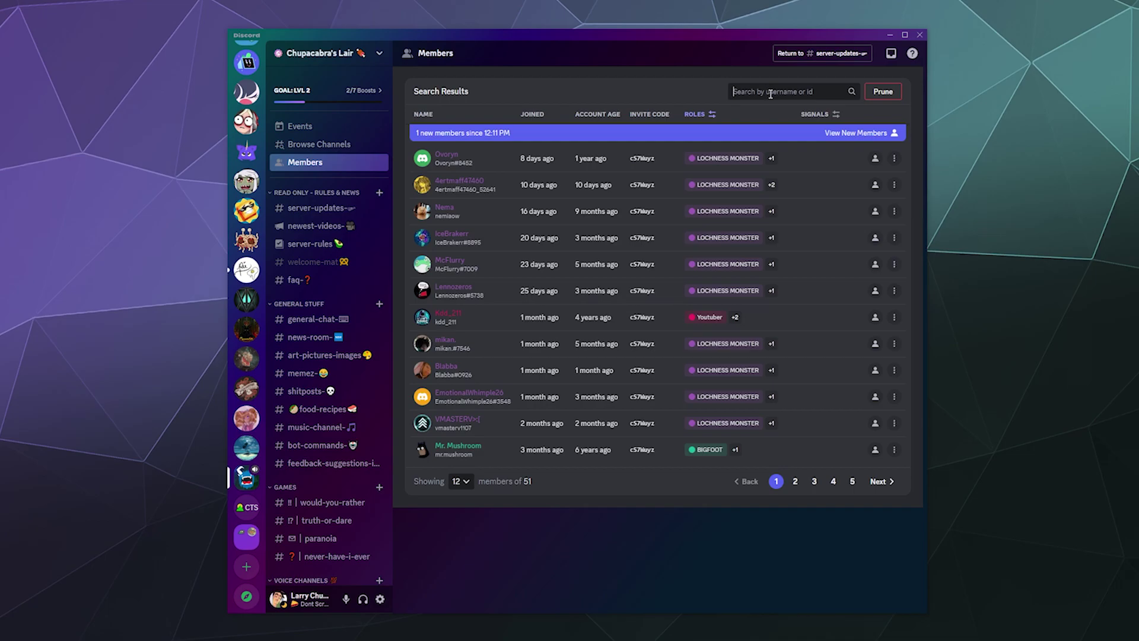
Step: Remove the Monster Members role filter from the member list
left_click(698, 115)
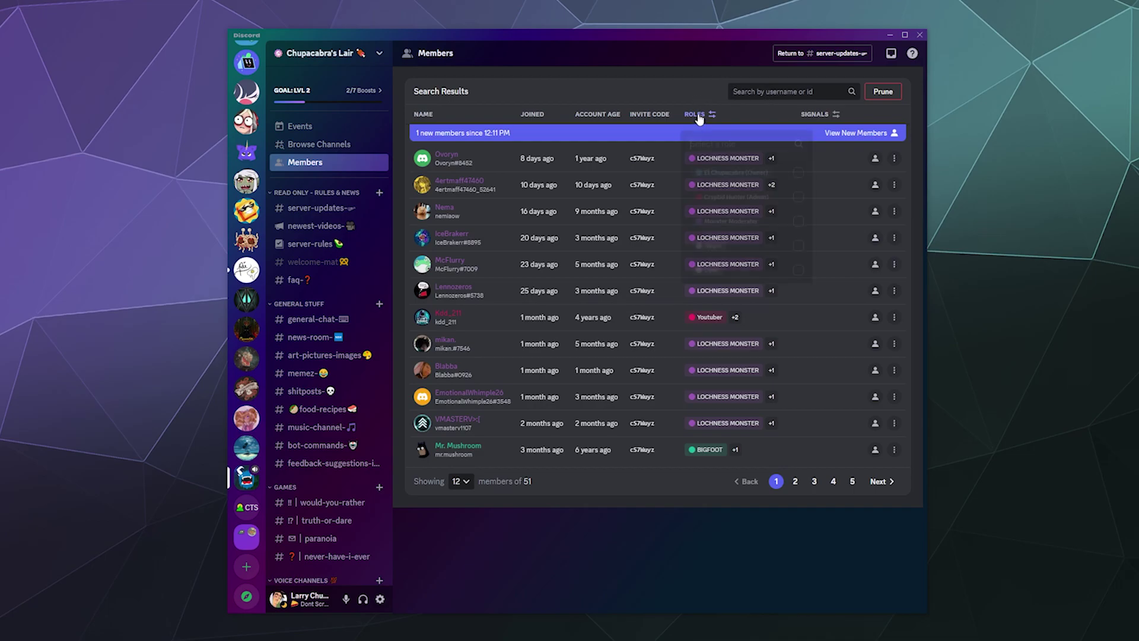
scroll(779, 207, "down", 3)
left_click(779, 207)
scroll(779, 207, "down", 1)
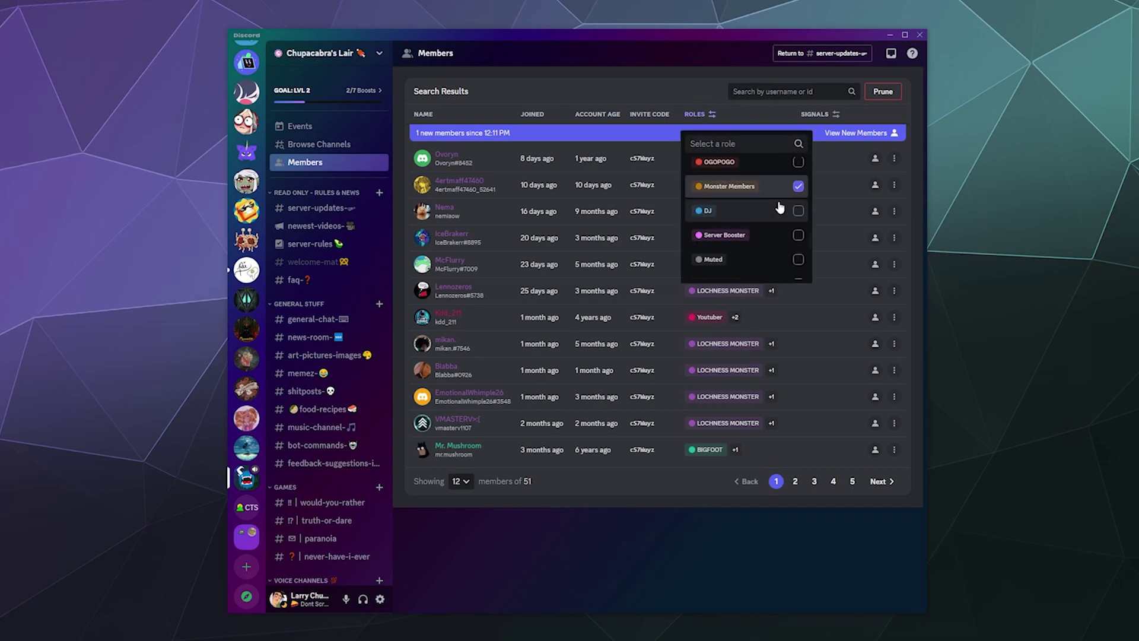
left_click(799, 186)
left_click(720, 102)
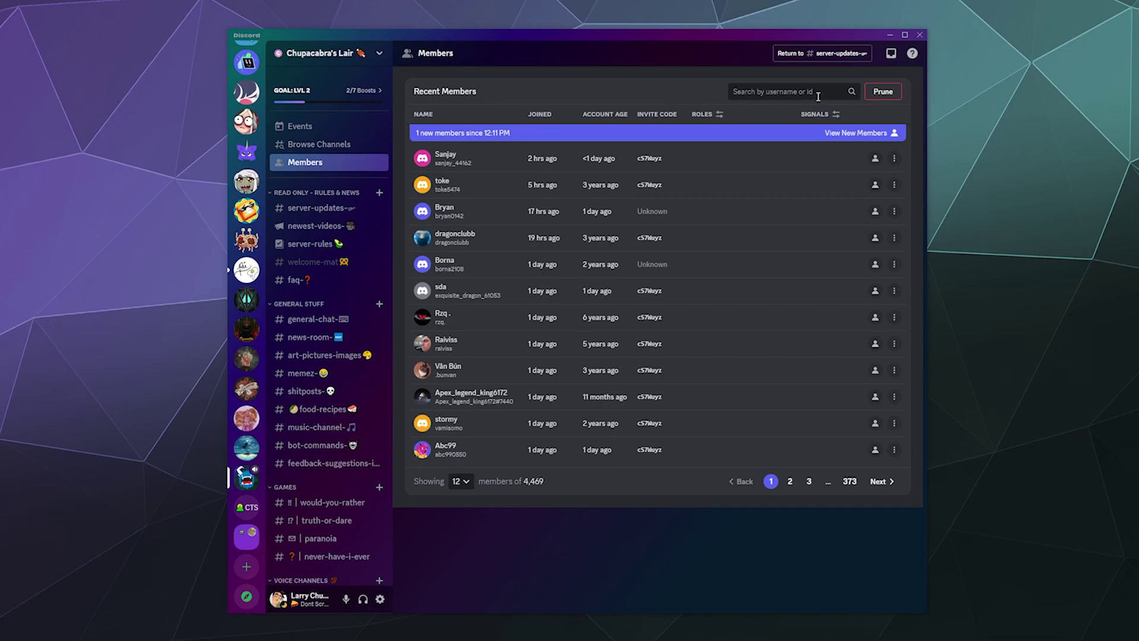
Step: Examine the Prune Members options, comparing the 7-day and 30-day last-seen periods and browsing the roles to include, and cancel without pruning
left_click(881, 94)
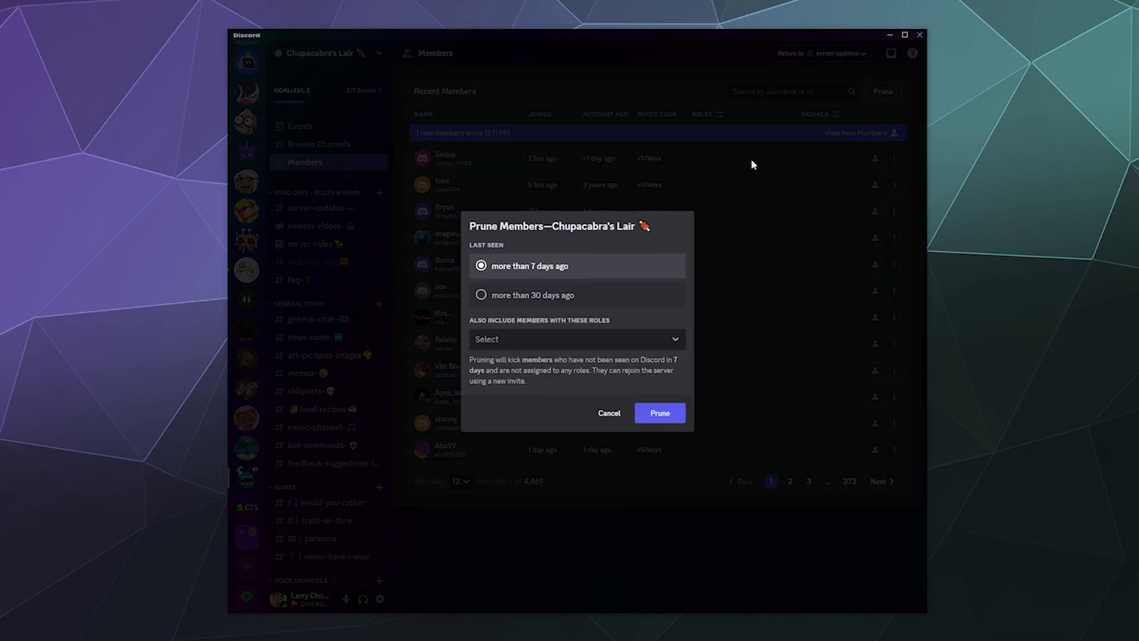
left_click(498, 293)
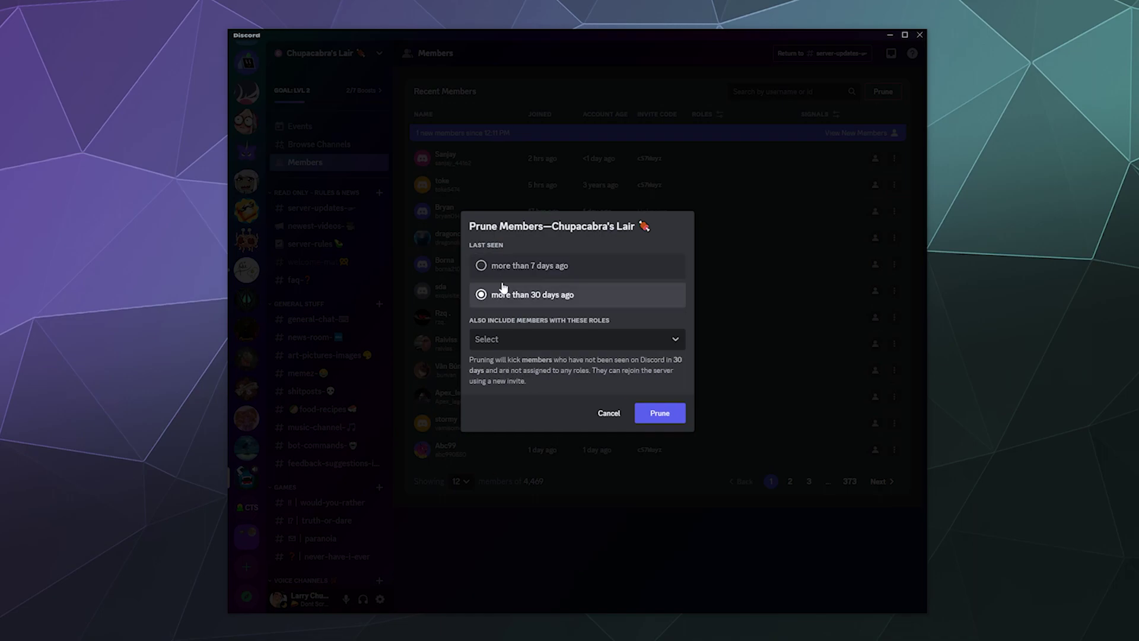
left_click(504, 274)
left_click(505, 339)
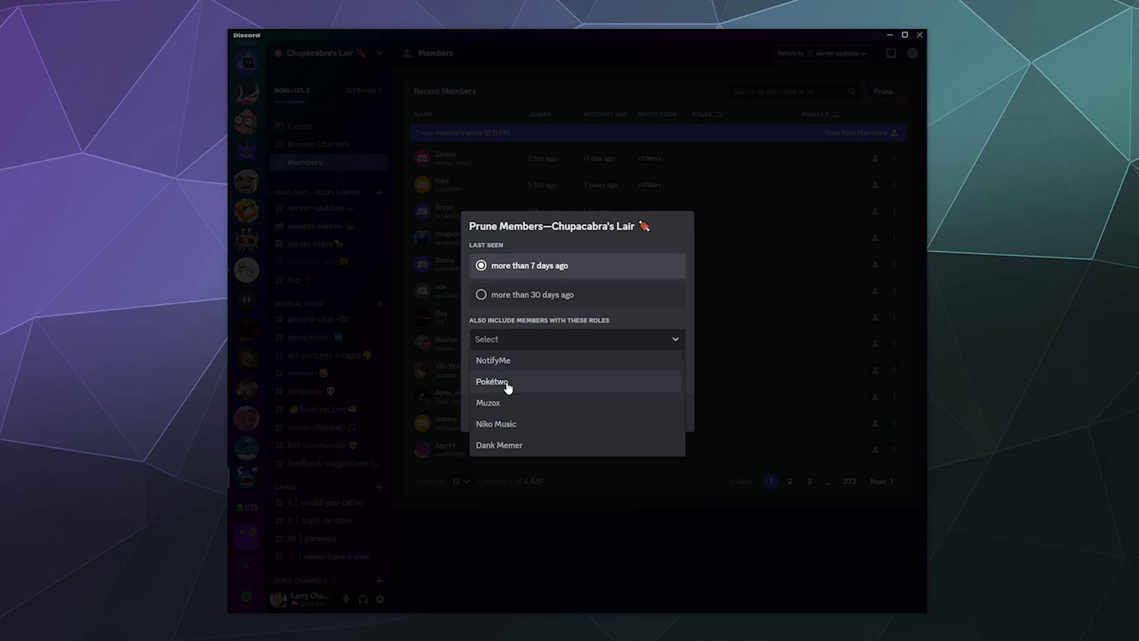
scroll(507, 386, "down", 5)
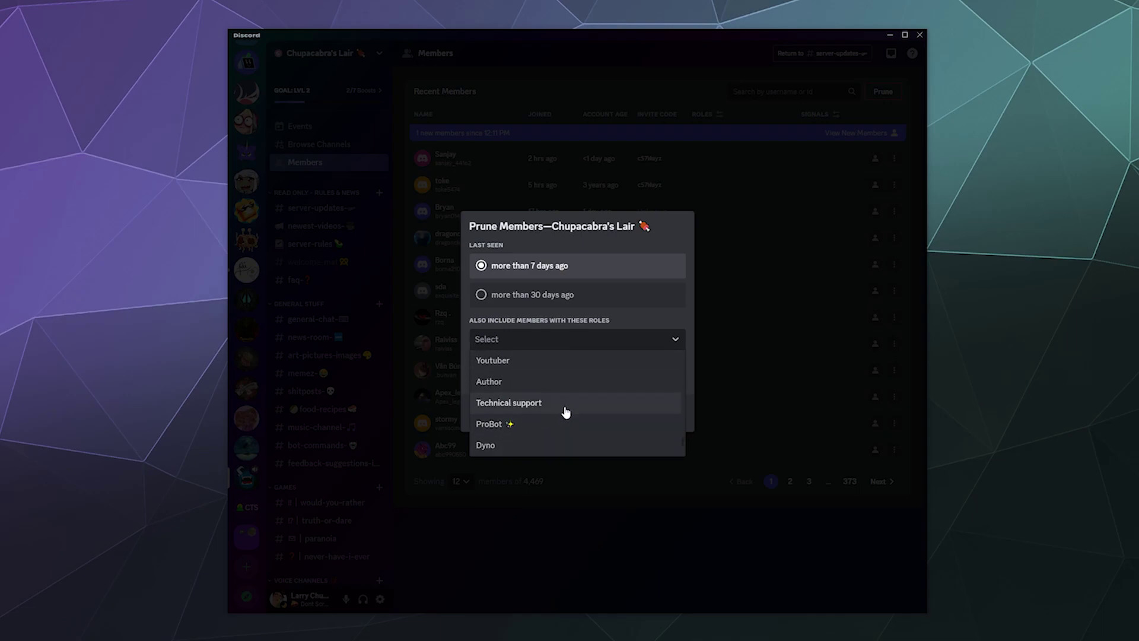
left_click(665, 248)
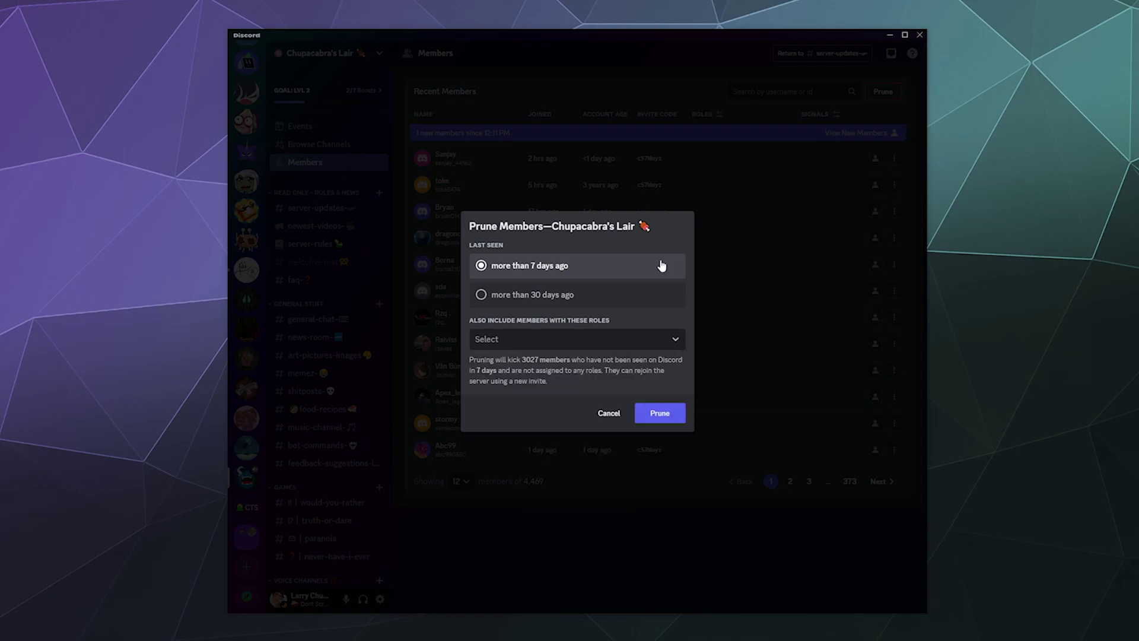
left_click(587, 300)
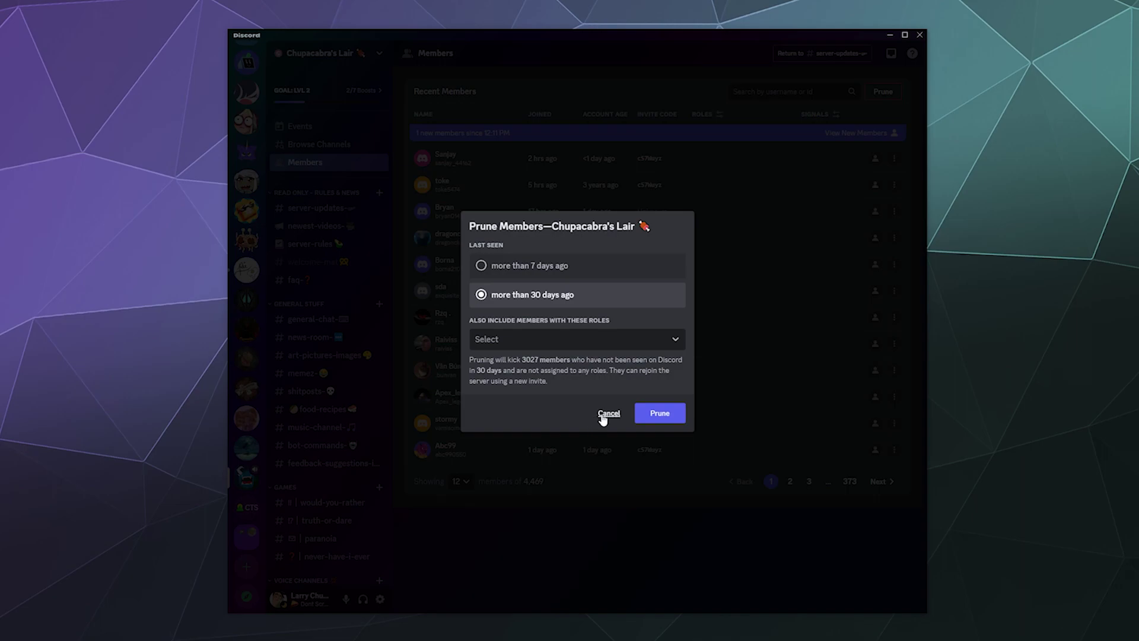
left_click(608, 414)
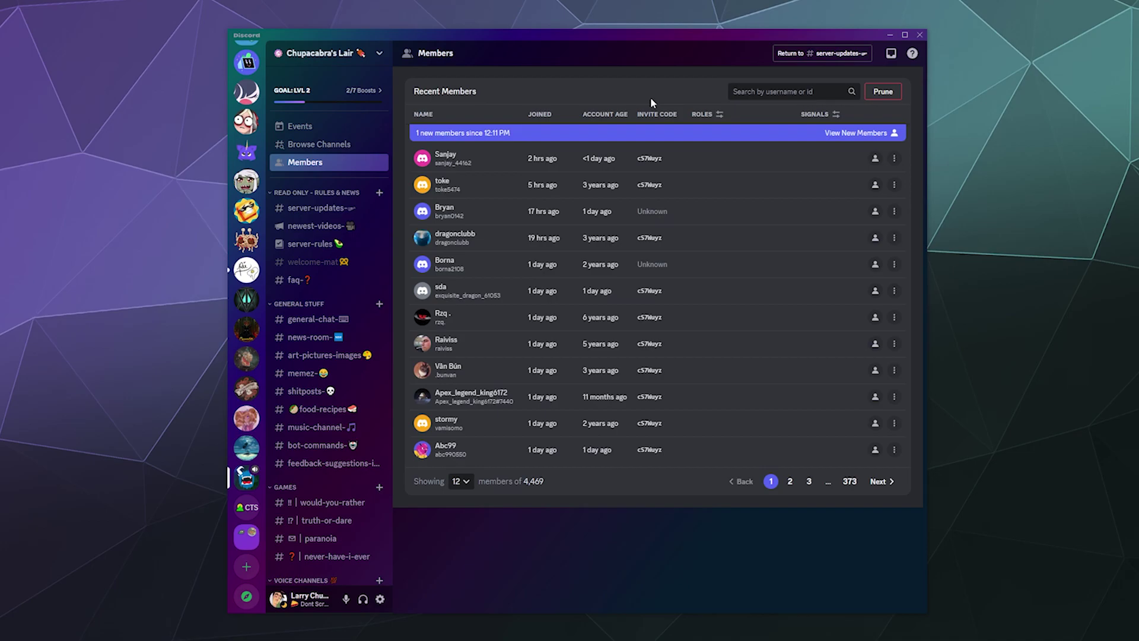
Step: Review the default settings and explanation for pruning members again, leaving without pruning anyone
left_click(884, 92)
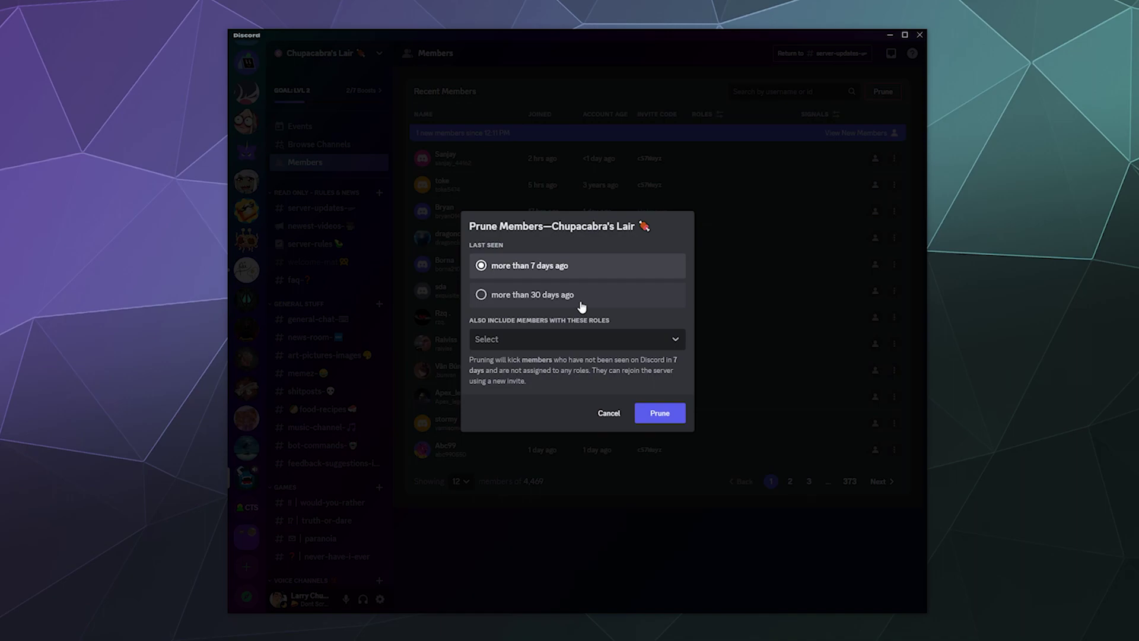
left_click(604, 416)
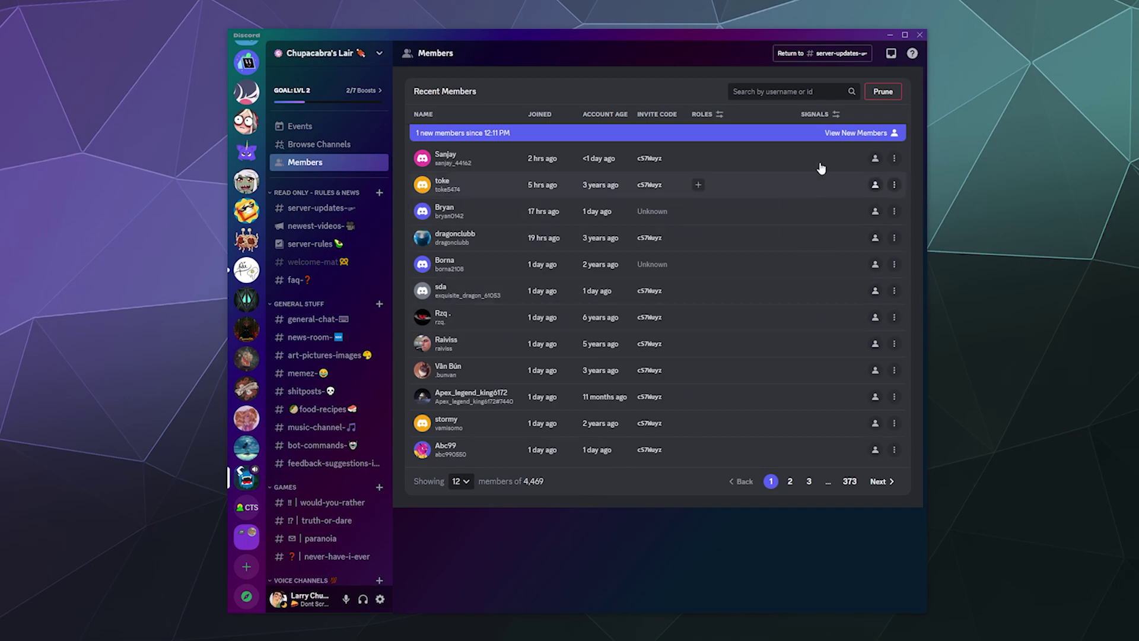
left_click(878, 94)
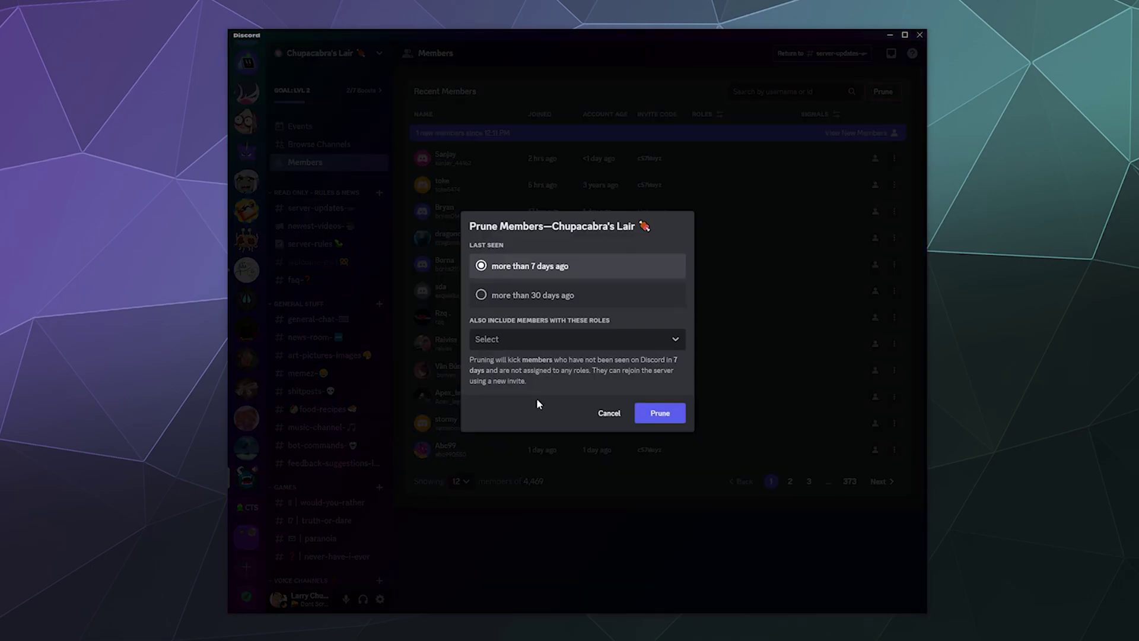
left_click(611, 417)
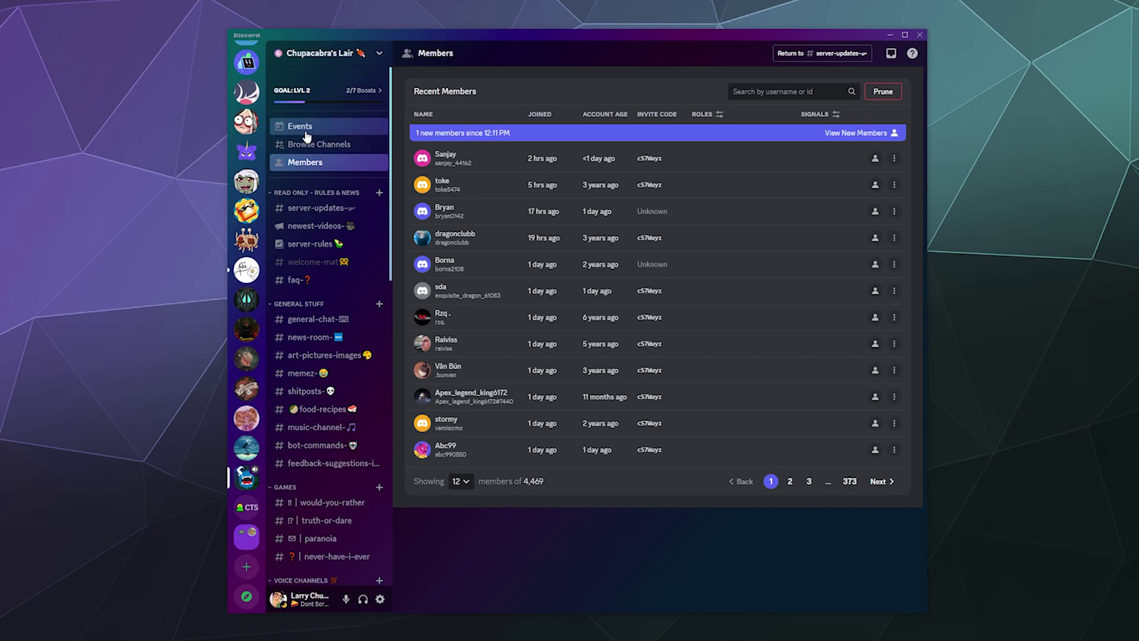
Step: Open the Members page under User Management in the Chupacabra's Lair server settings
left_click(307, 54)
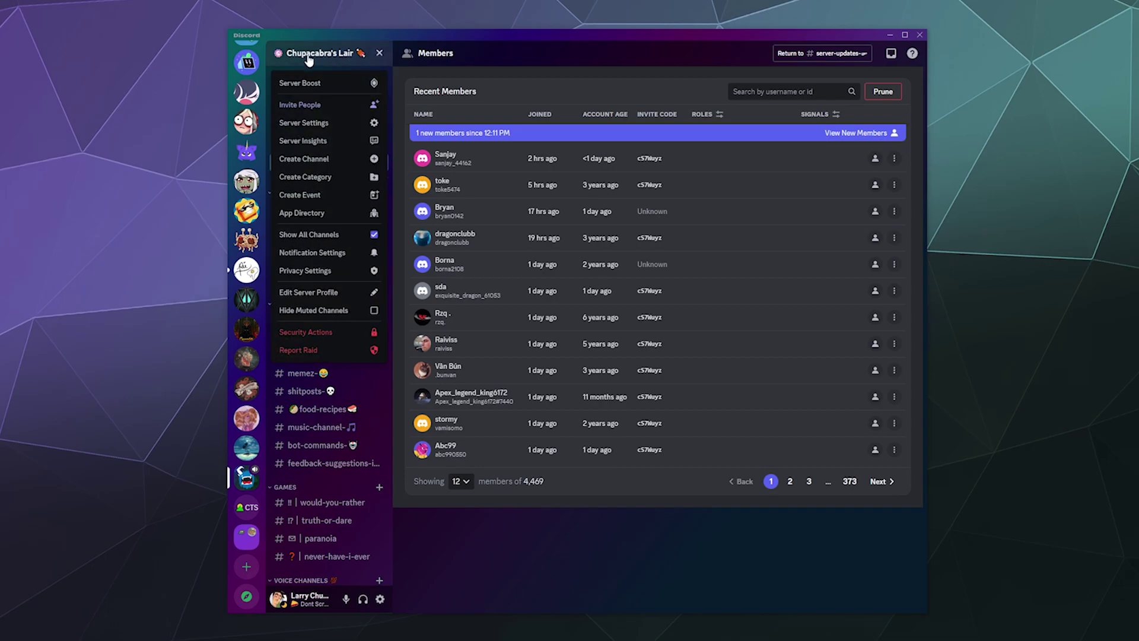
left_click(309, 126)
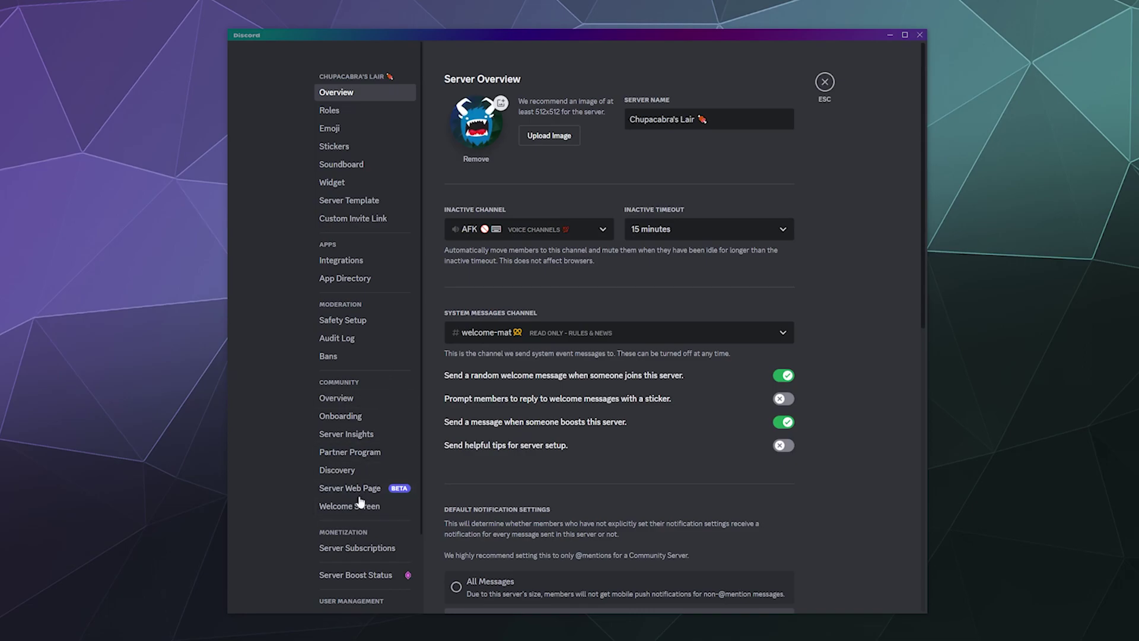
scroll(342, 474, "down", 3)
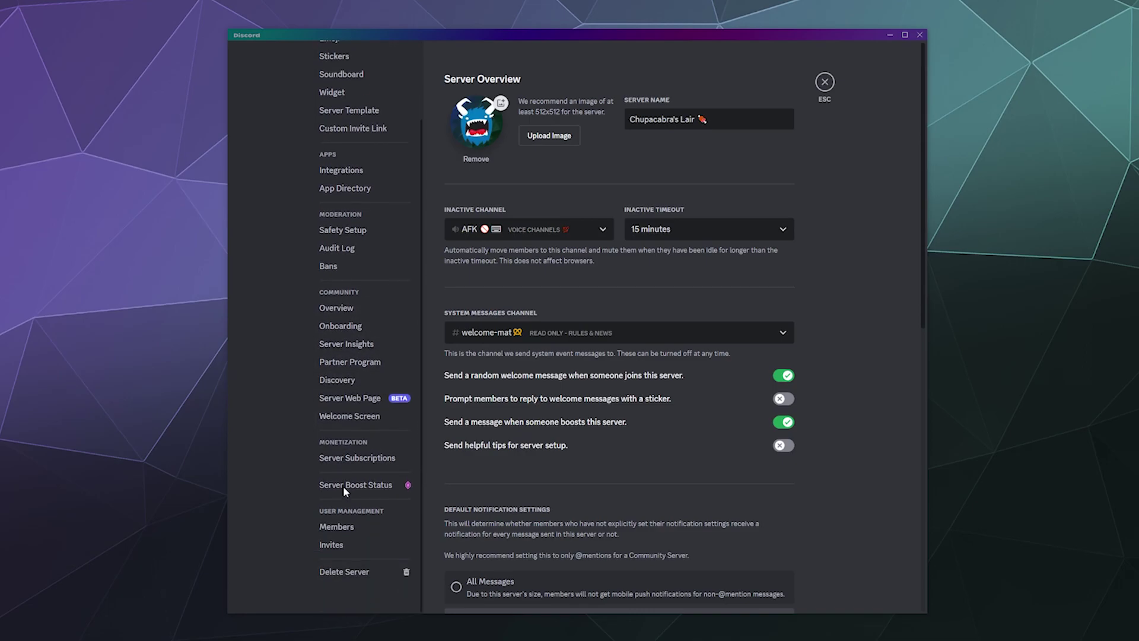
left_click(341, 526)
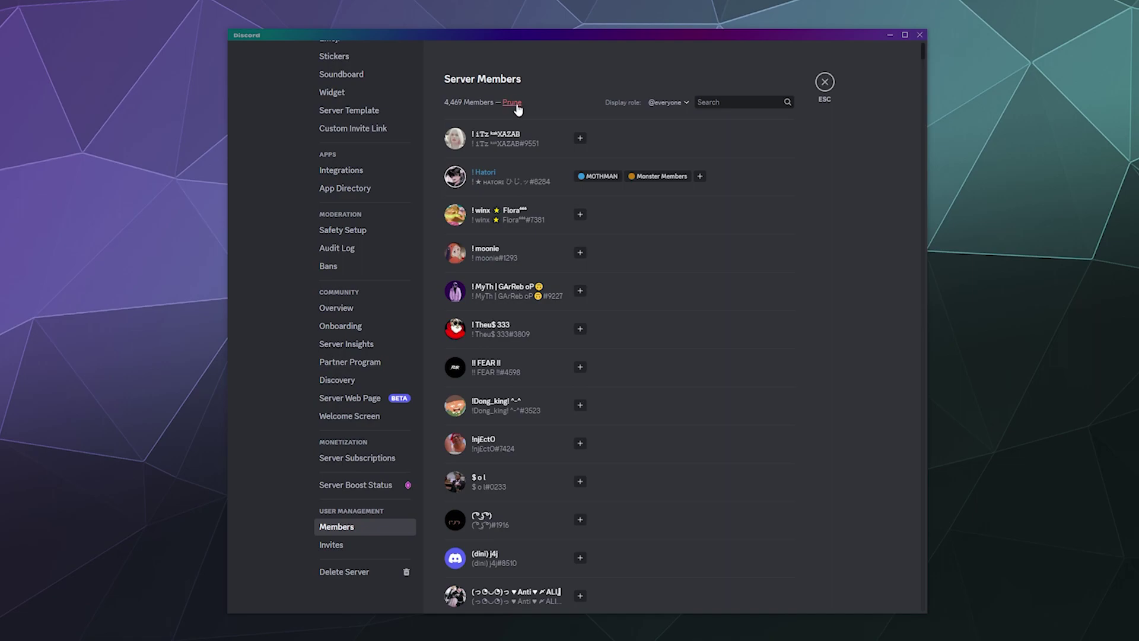
Step: Examine the display role choices and the member list on the Server Members page, and return to the revamped Members page
left_click(666, 103)
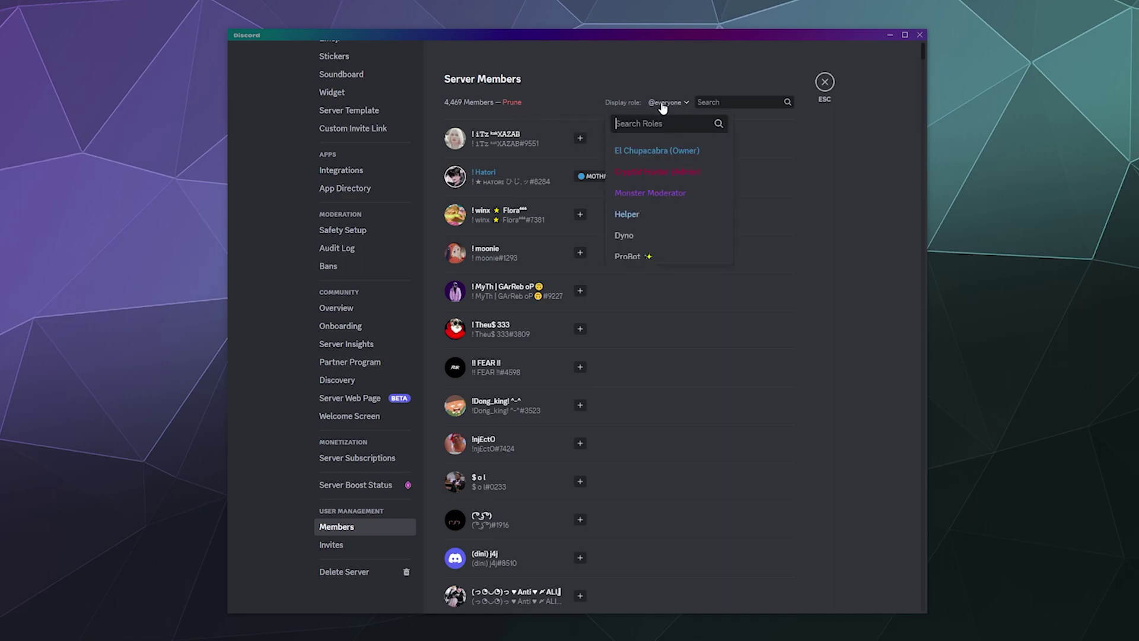
left_click(565, 89)
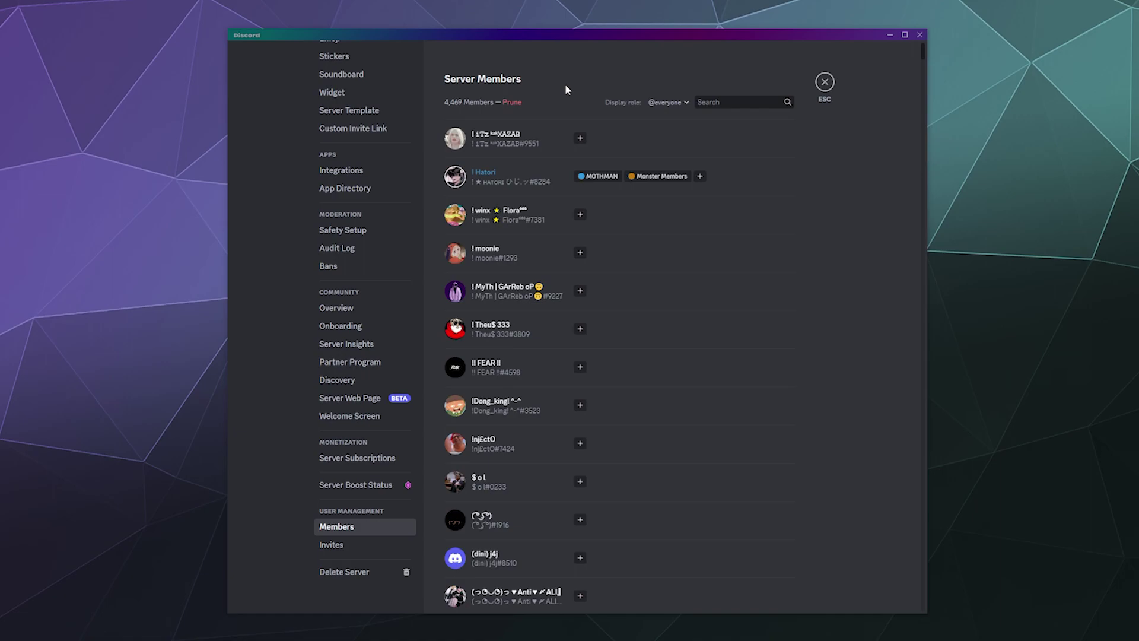
scroll(588, 222, "down", 20)
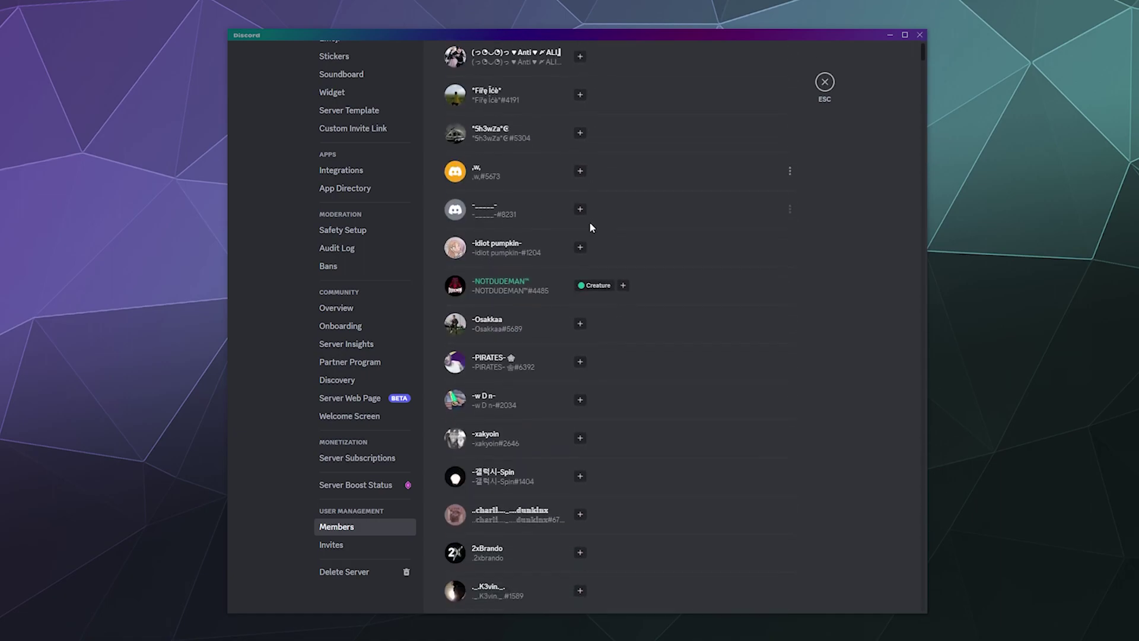
scroll(590, 228, "up", 20)
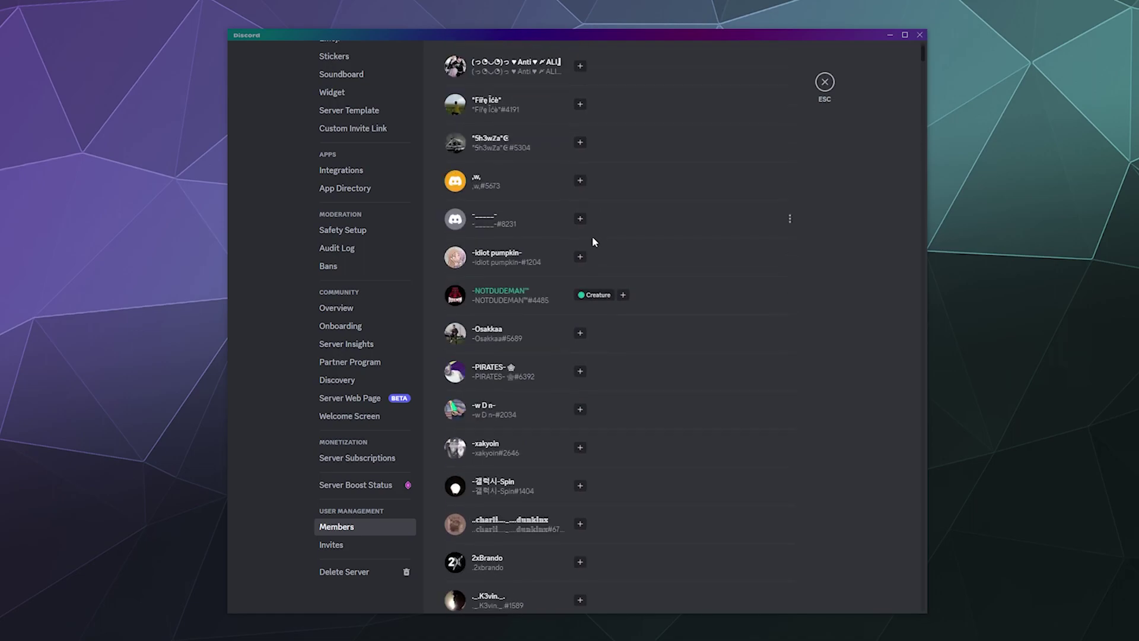
scroll(592, 242, "up", 2)
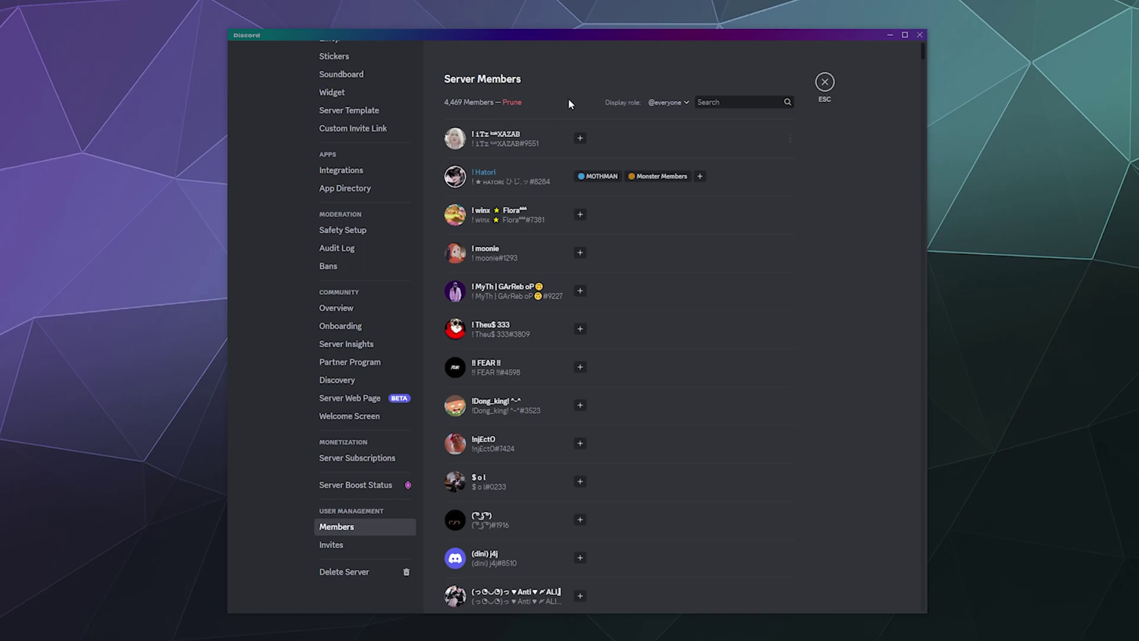
left_click(824, 83)
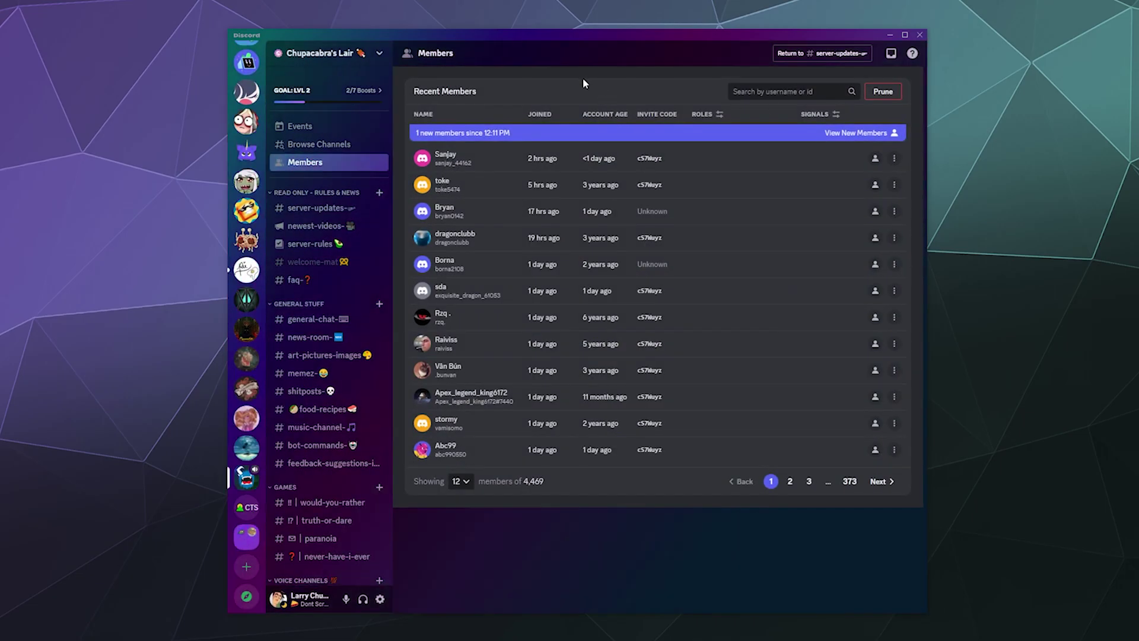